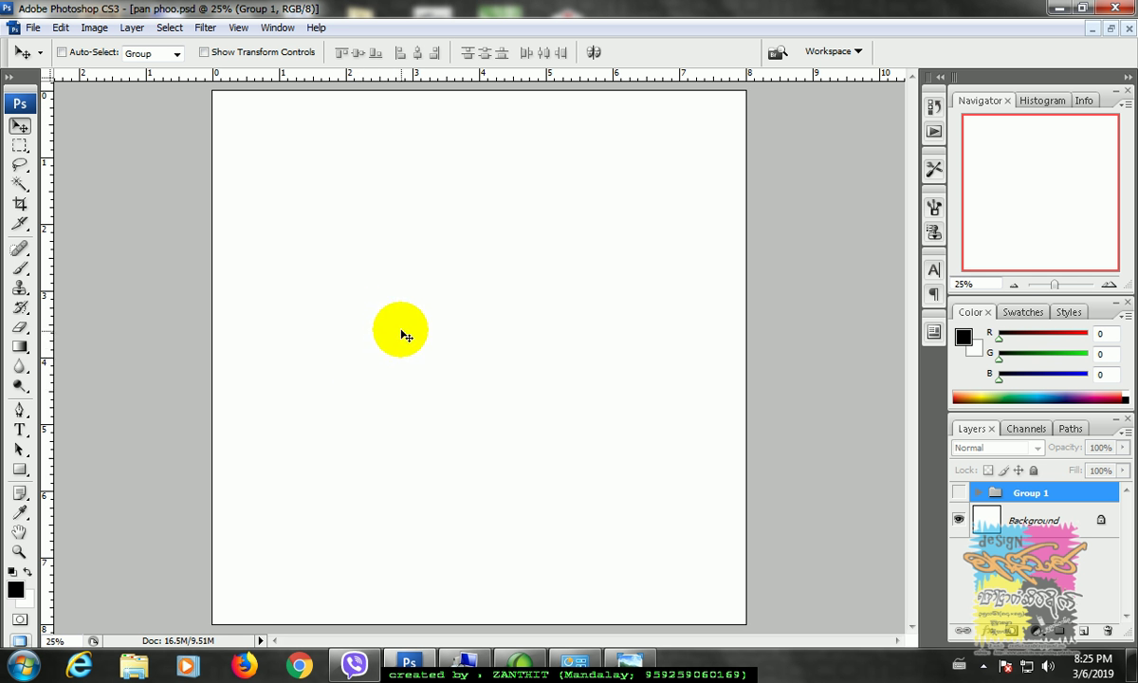
Draw a rectangle path in the upper-left page area with the Rectangle tool
click(19, 468)
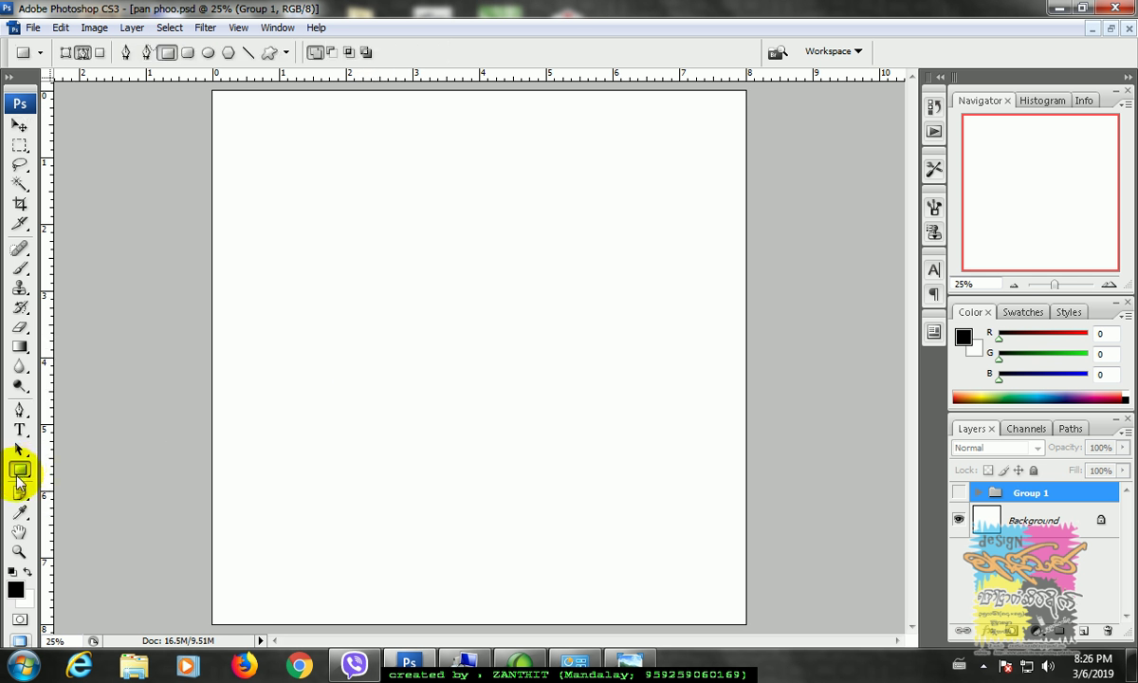
click(19, 468)
click(69, 473)
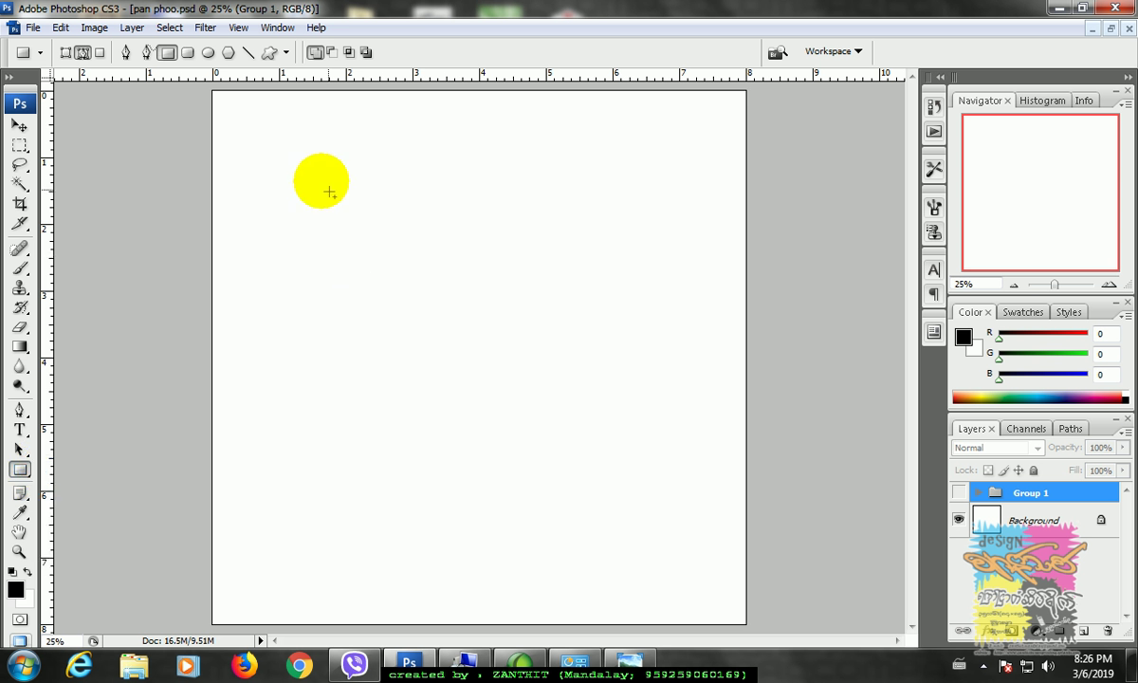
drag(303, 195, 371, 232)
Duplicate the rectangle beside itself, then copy the pair below into a 2×2 grid
click(19, 448)
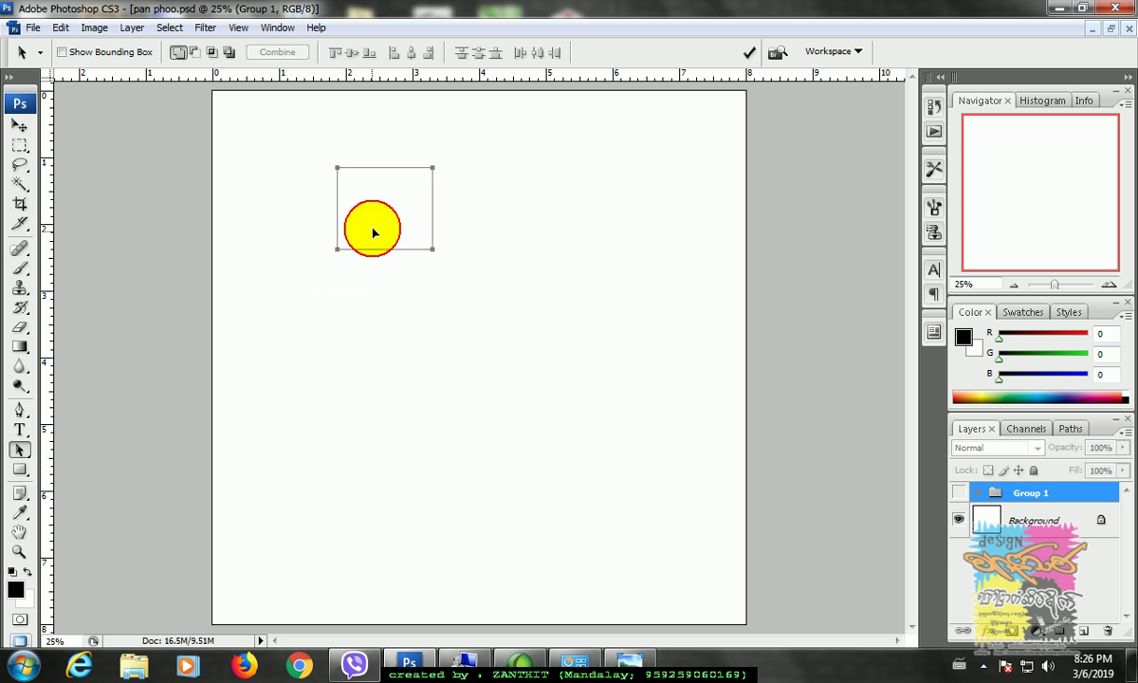
drag(363, 178, 457, 182)
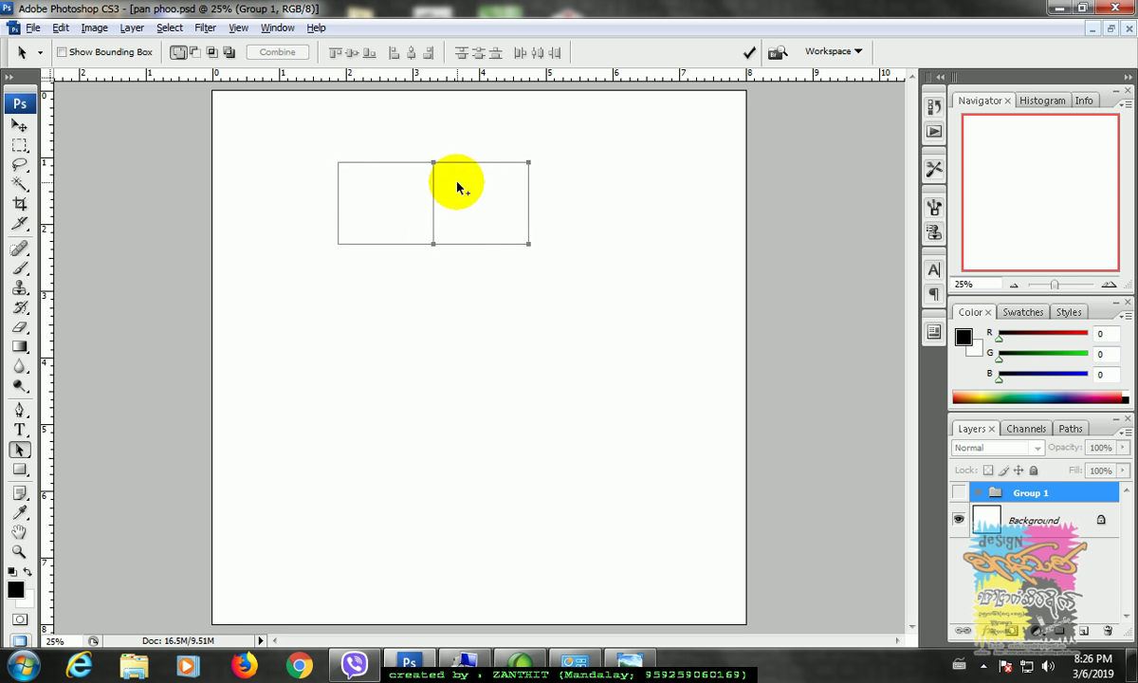
click(368, 310)
drag(296, 139, 552, 273)
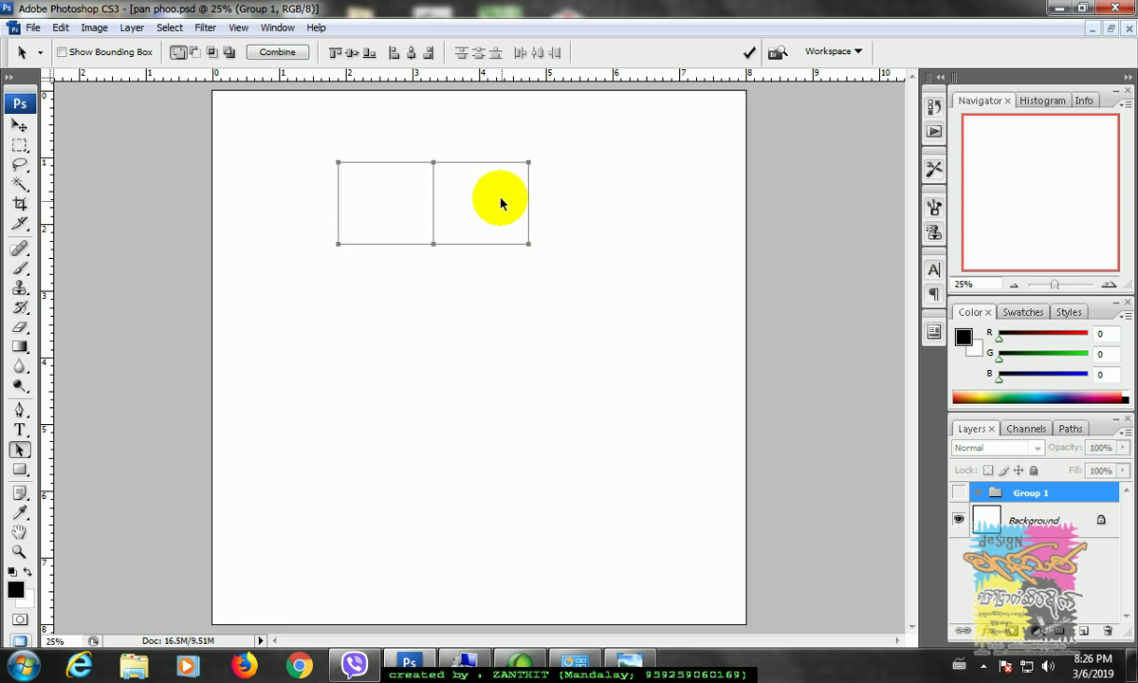
drag(500, 188, 506, 269)
key(Down)
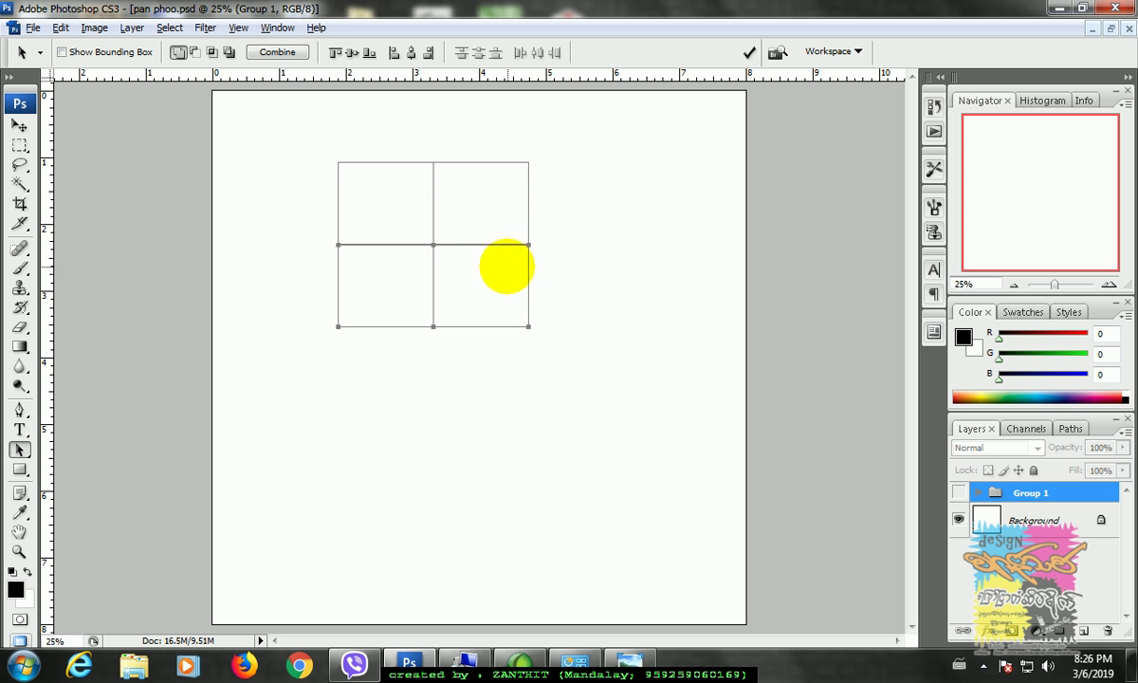
click(347, 357)
Duplicate the four rectangles below into a 2×4 grid and free-transform all eight
drag(280, 143, 556, 364)
drag(472, 209, 488, 371)
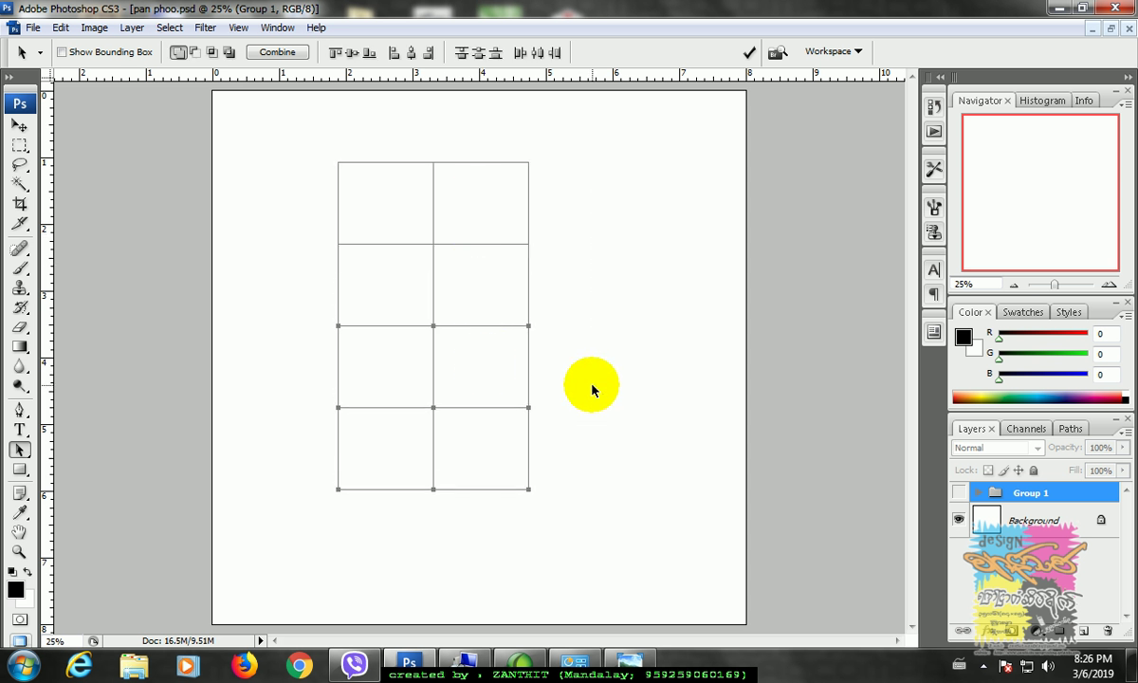
drag(296, 121, 558, 561)
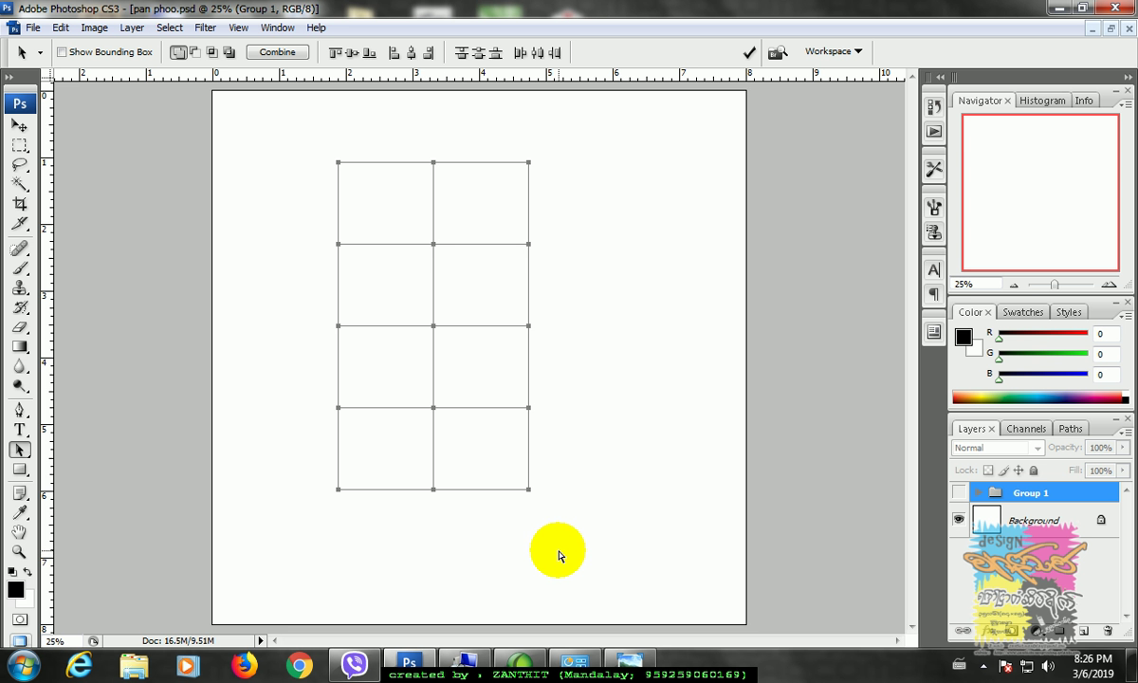
key(ctrl+t)
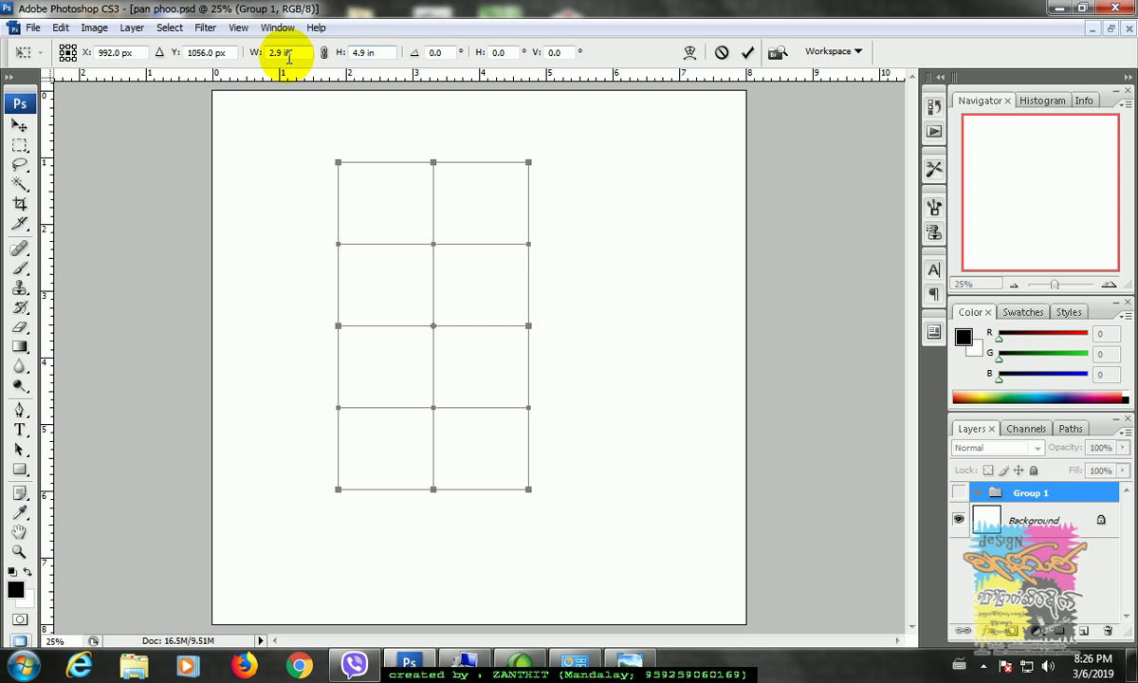
Resize the grid to 4 in wide by 5.5 in tall and move it toward the page centre
click(259, 57)
text(4)
key(Tab)
text(5.5)
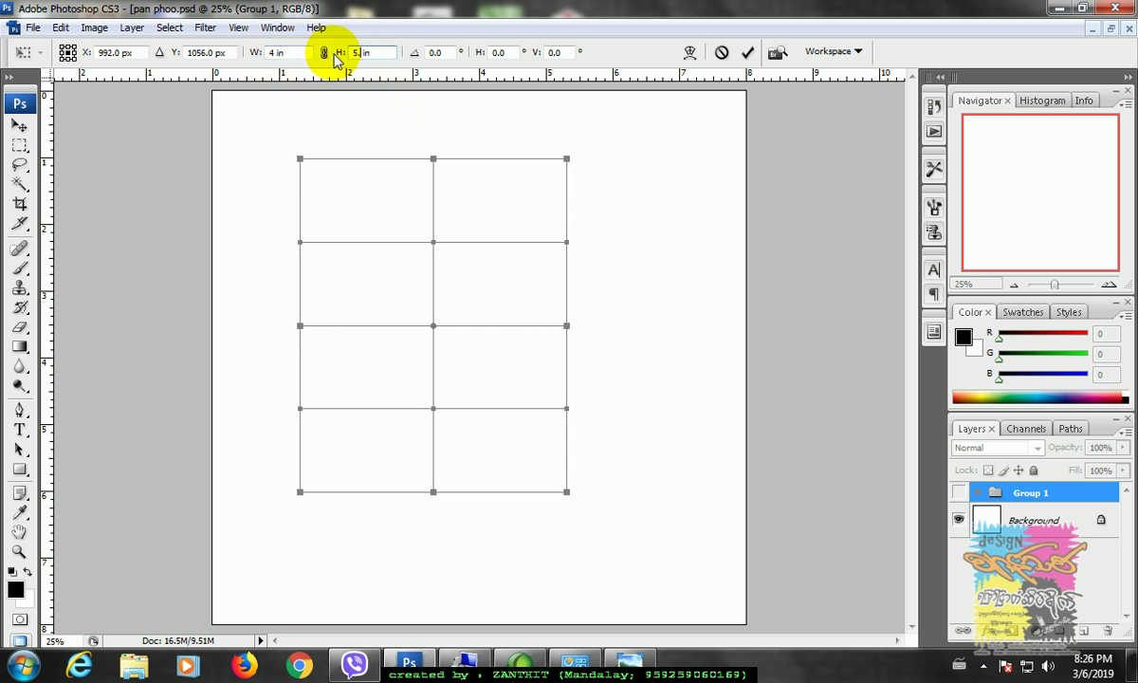
click(748, 54)
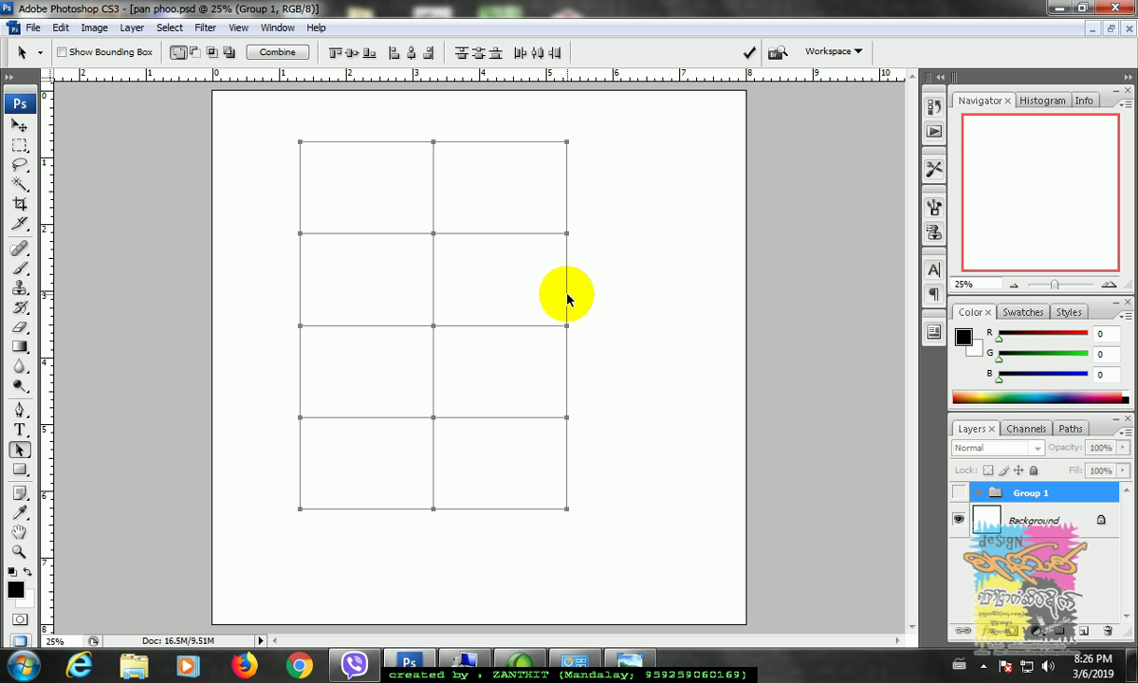
drag(536, 238, 574, 265)
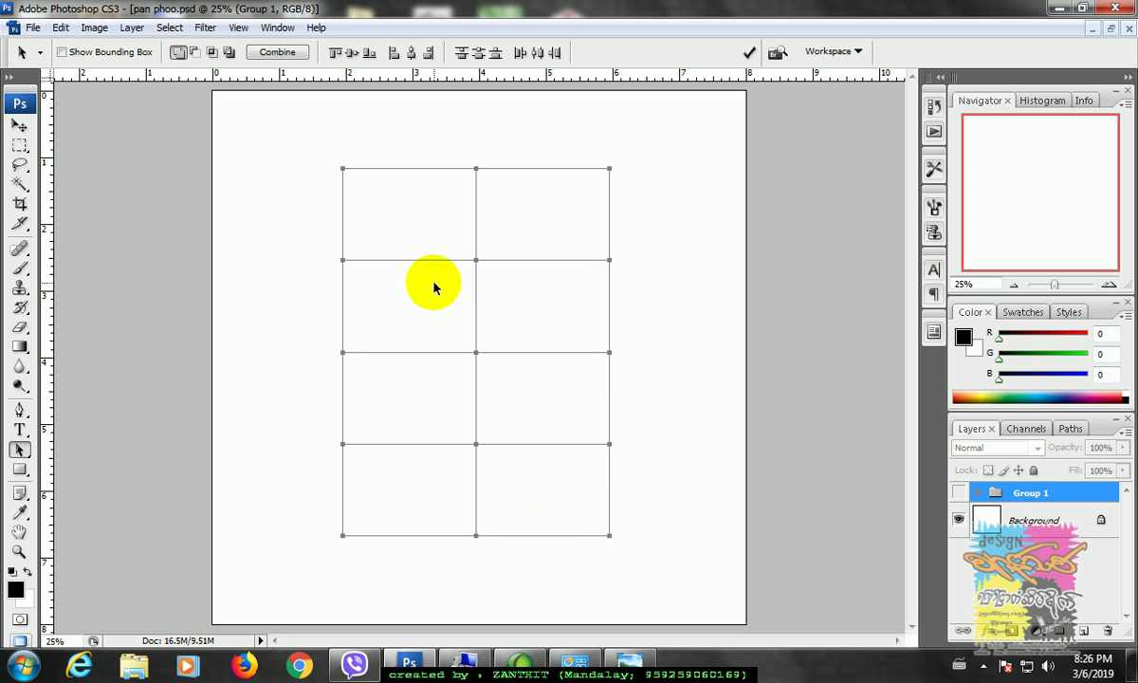
Add a new layer and set up a larger Brush with cyan 2FC5E0 foreground
click(1085, 633)
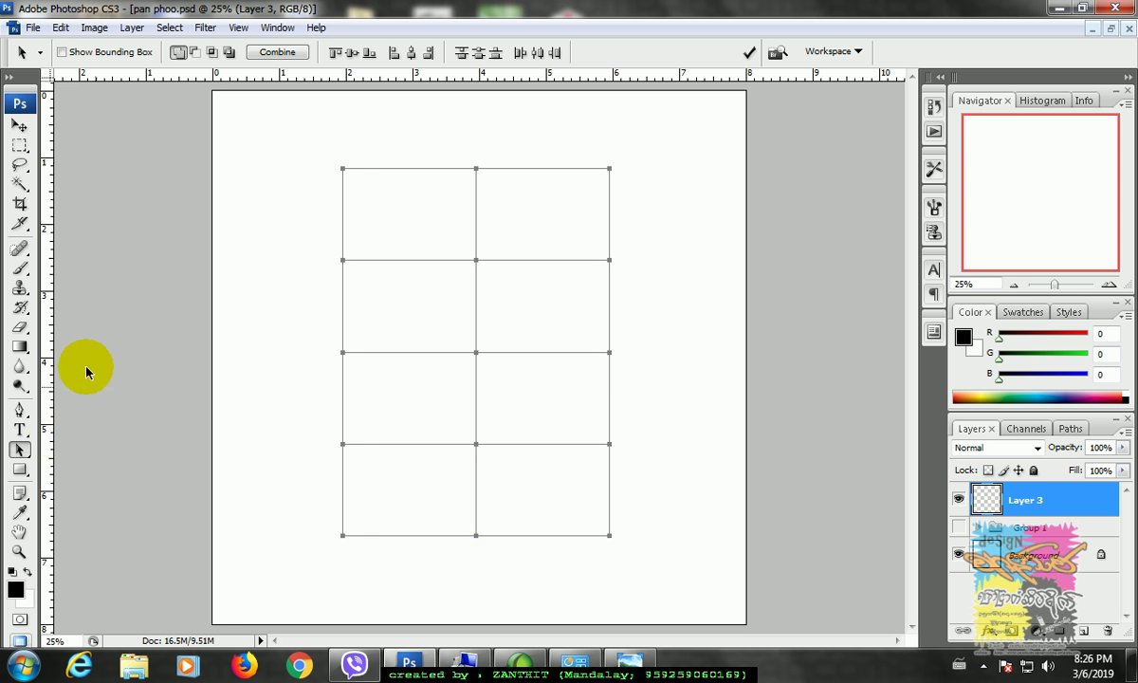
click(20, 269)
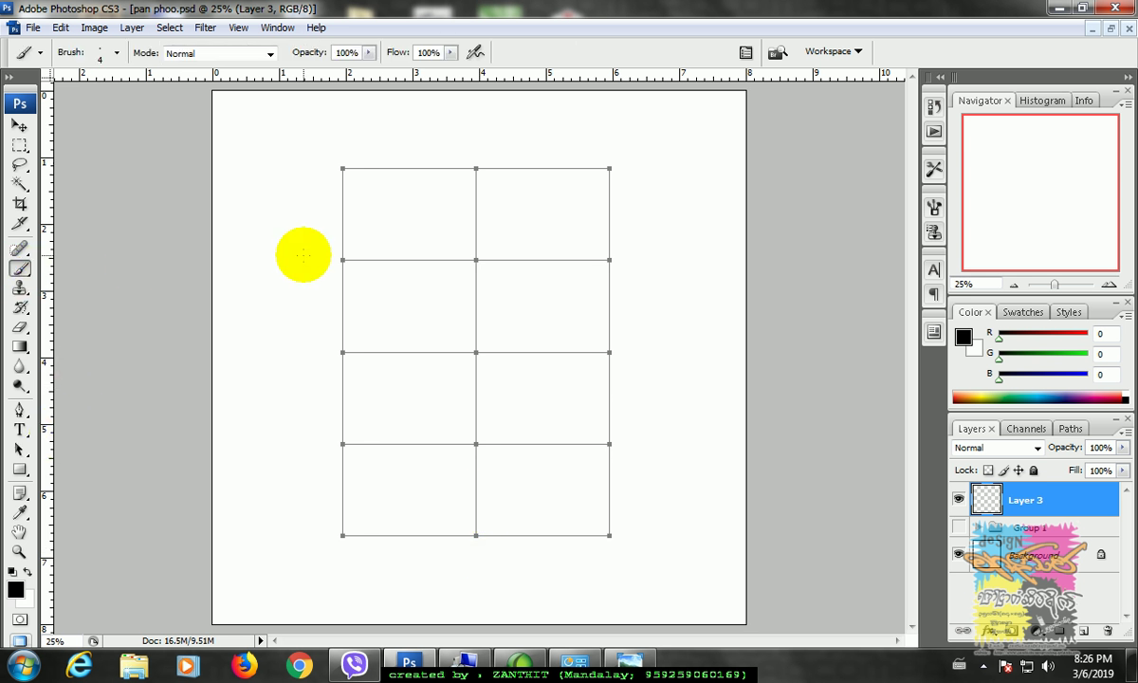
key(bracketright)
key(bracketright)
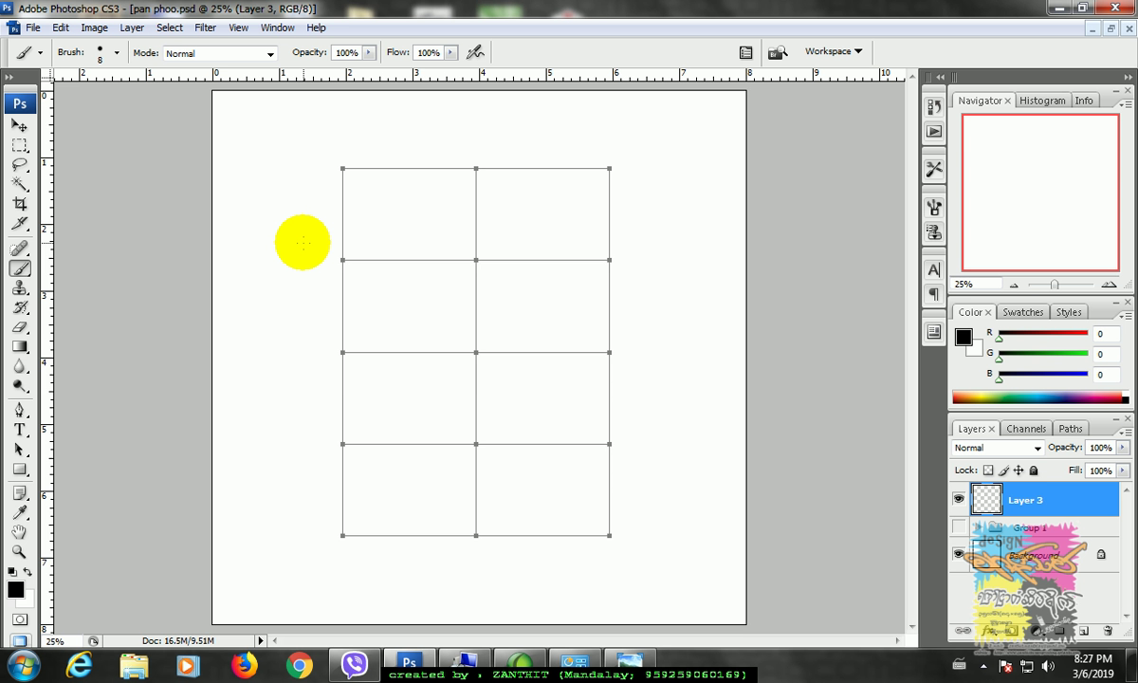
click(15, 589)
click(585, 265)
click(535, 223)
click(518, 183)
click(747, 145)
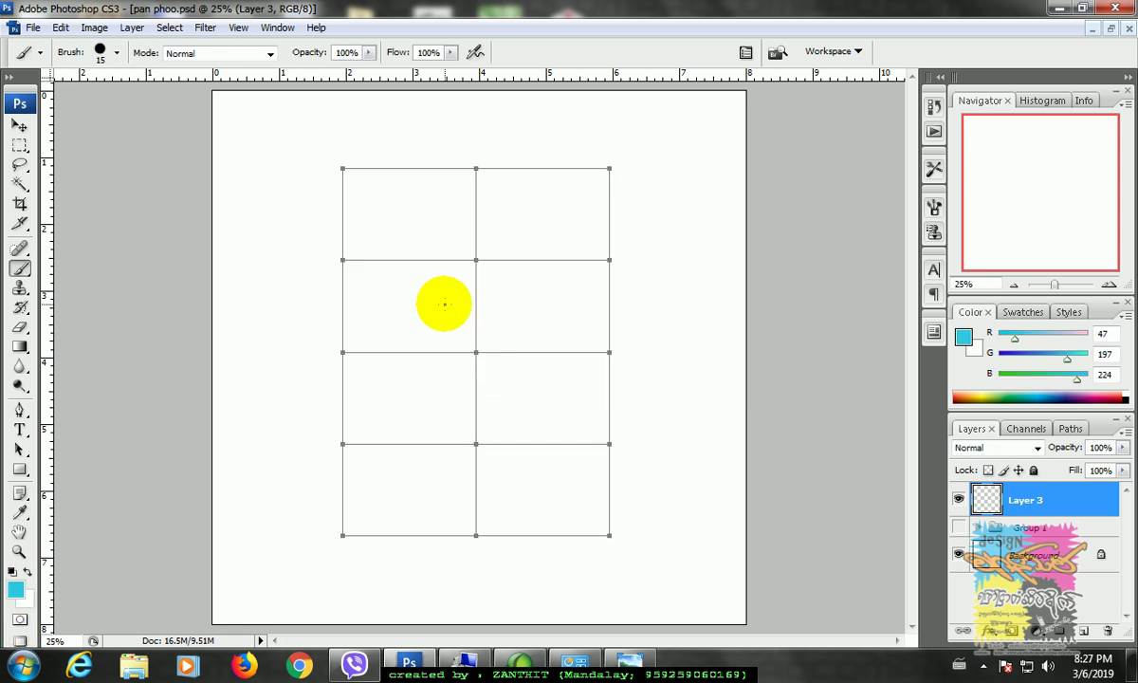
Stroke the grid paths in cyan and leave the path outline hidden
key(Return)
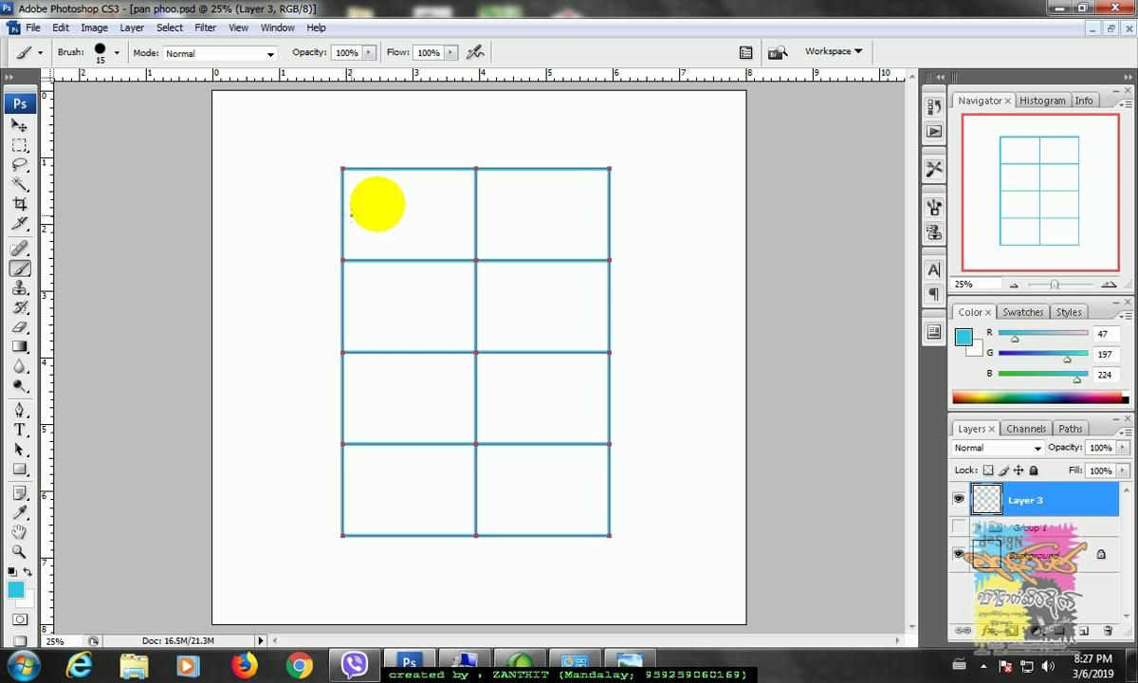
key(ctrl+h)
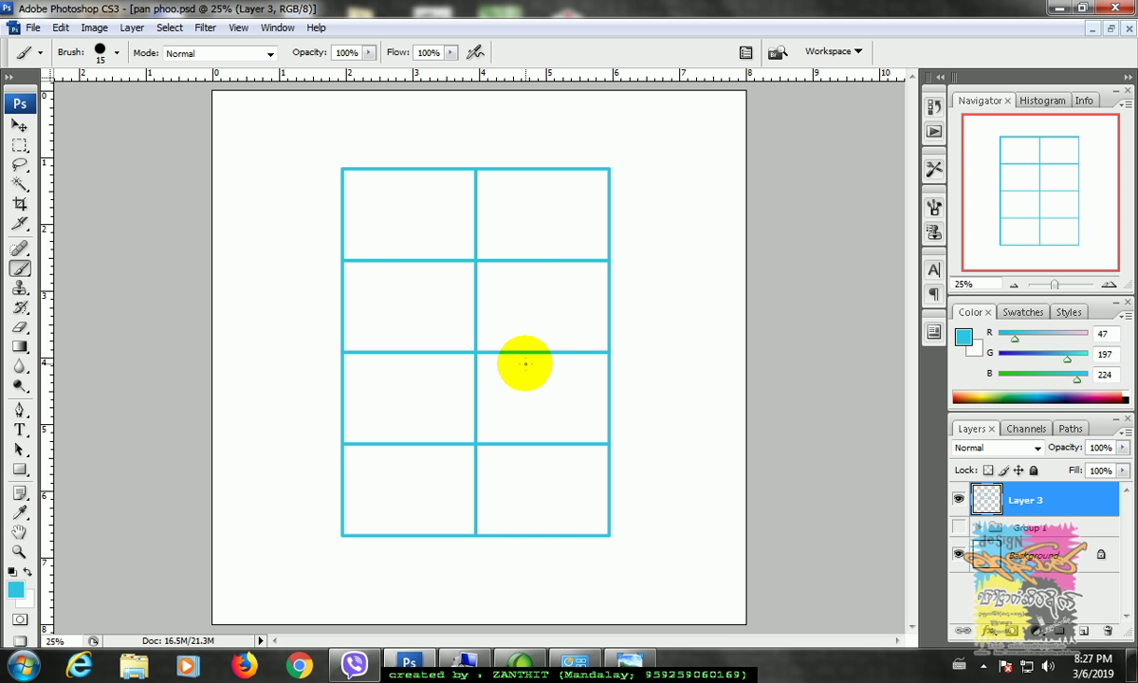
key(ctrl+h)
key(ctrl+z)
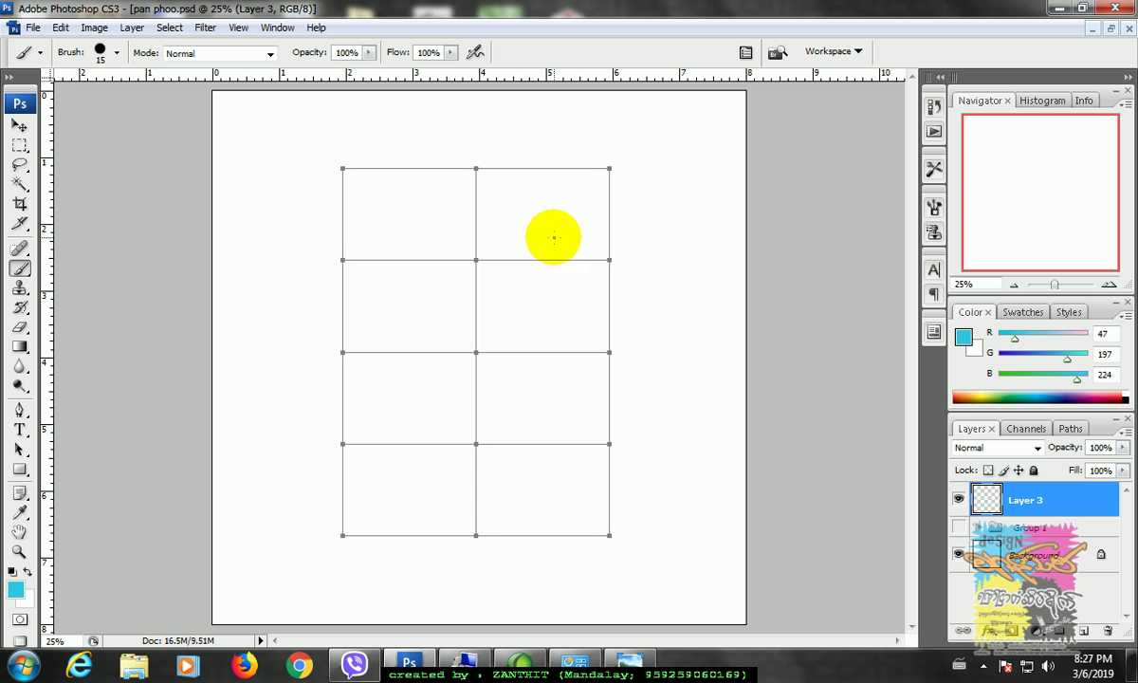
key(ctrl+z)
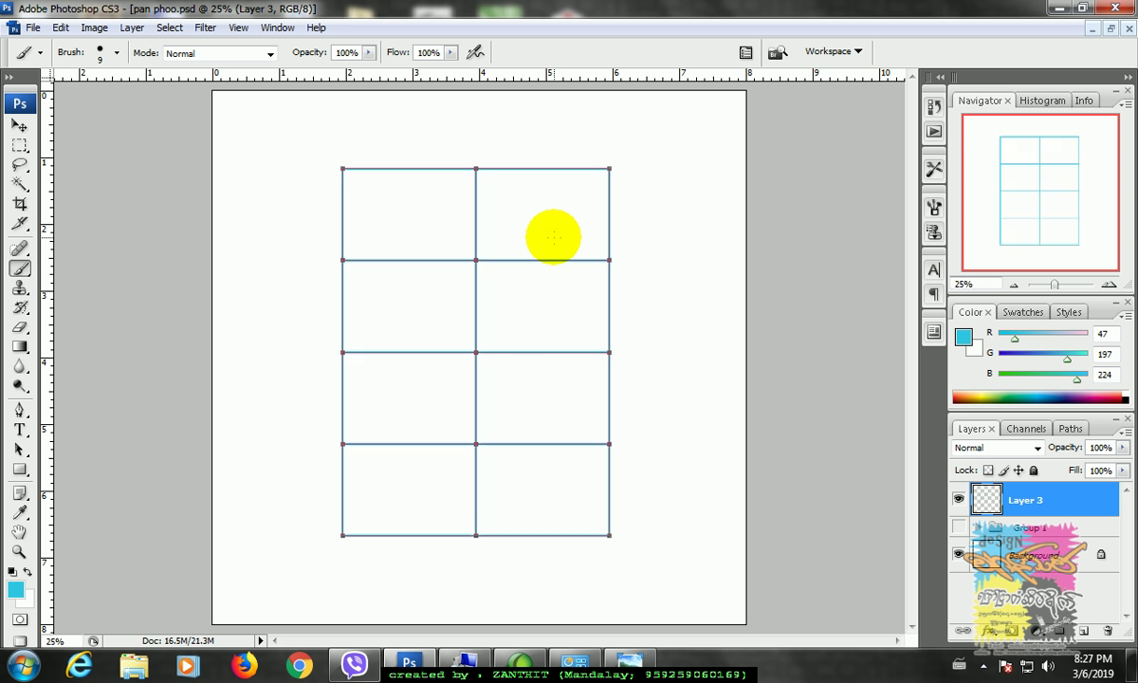
key(ctrl+h)
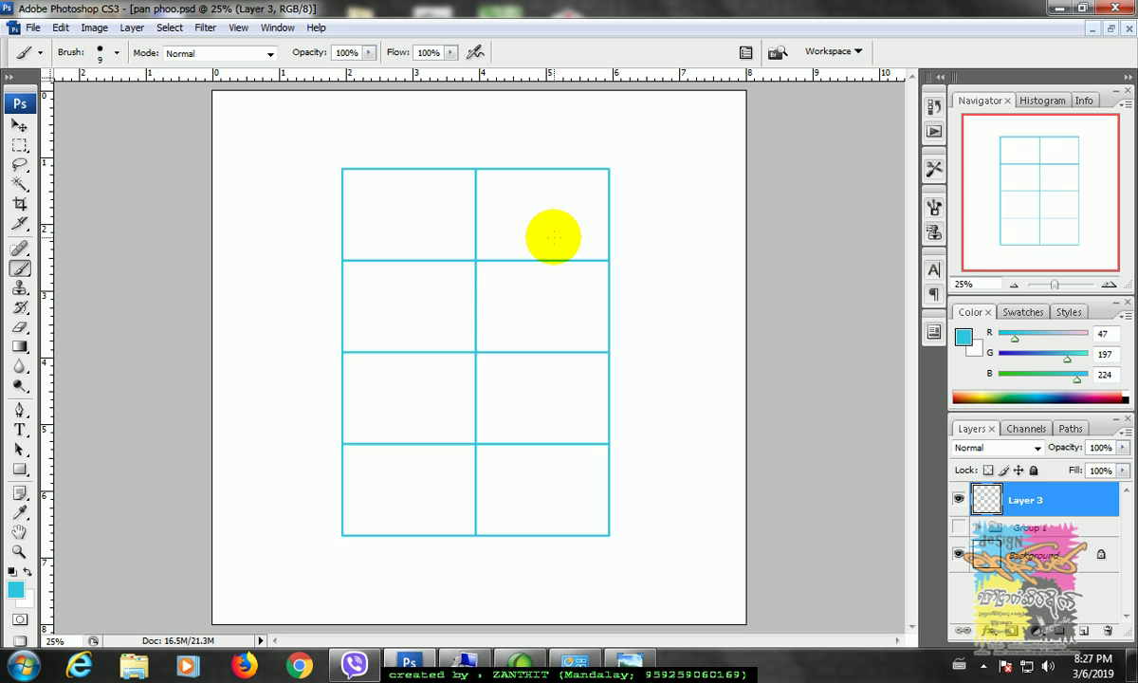
Rename the cyan grid layer 'draft', lock it fully, and add an empty layer above
double_click(1024, 501)
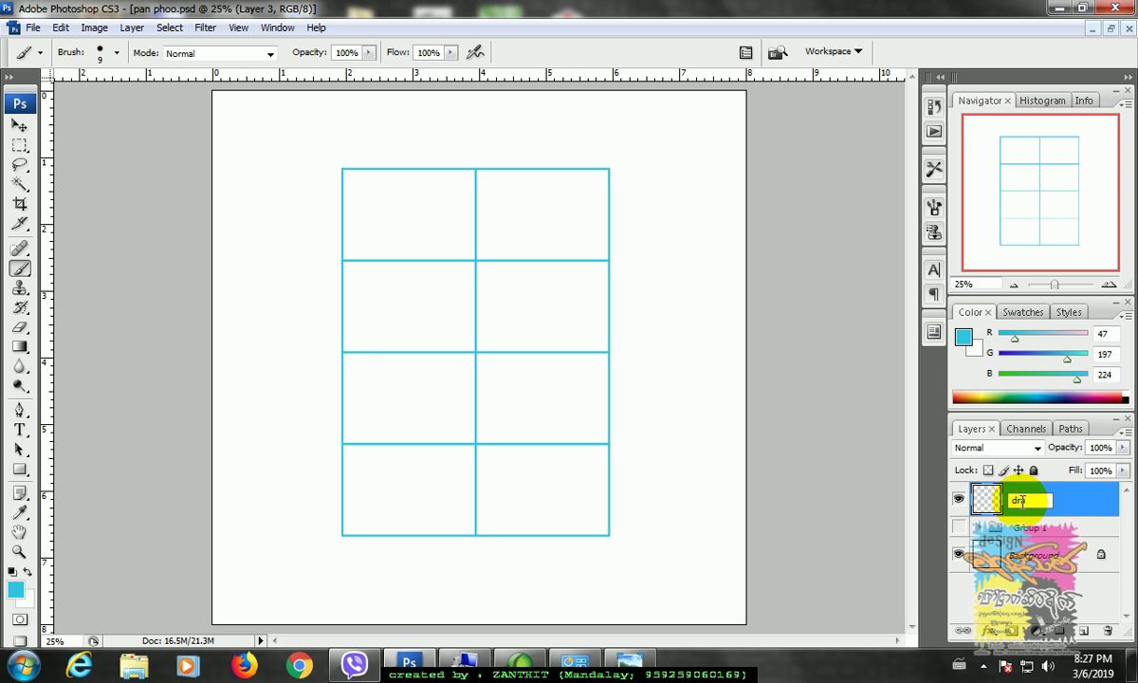
key(Return)
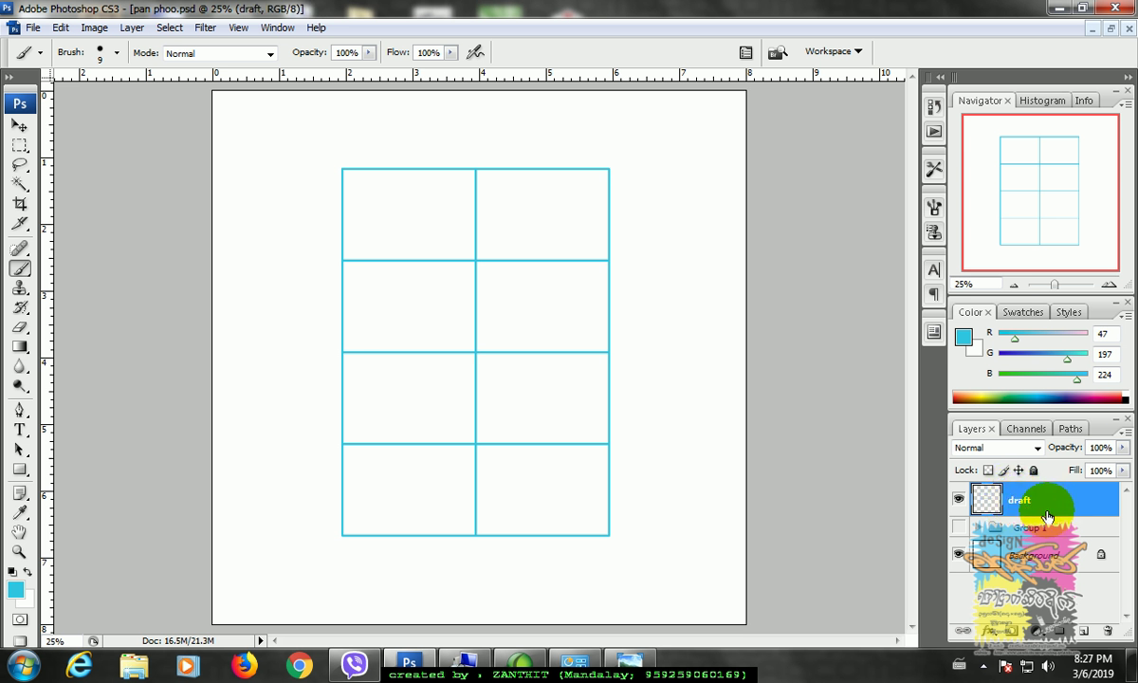
click(1033, 470)
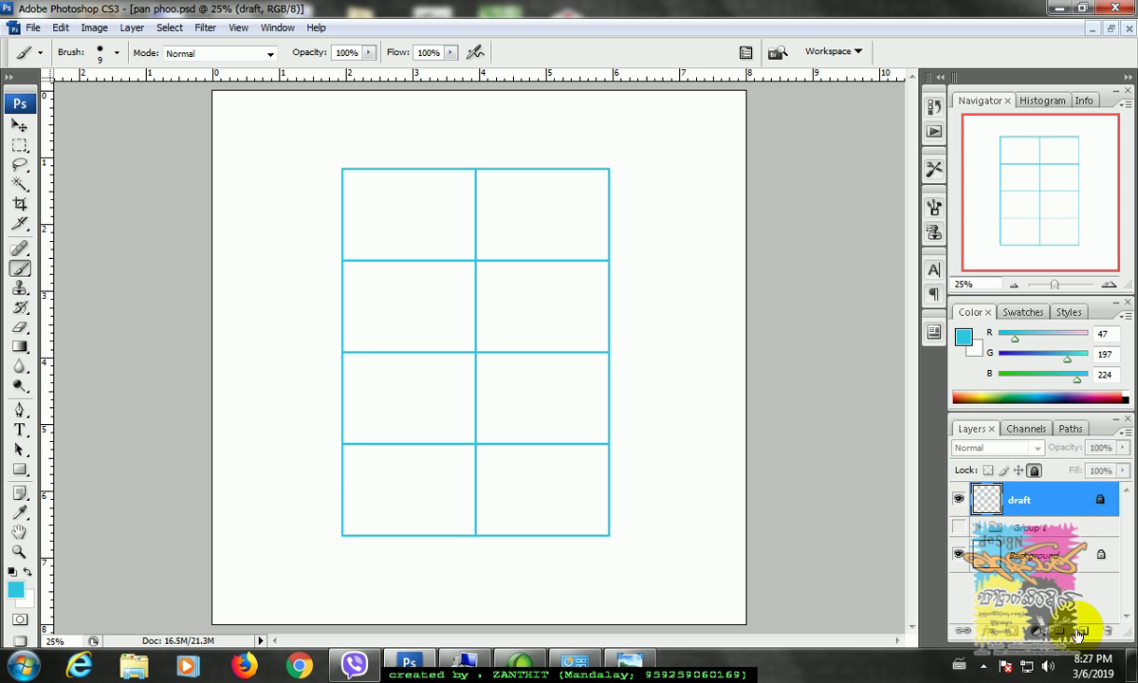
key(ctrl+shift+alt+n)
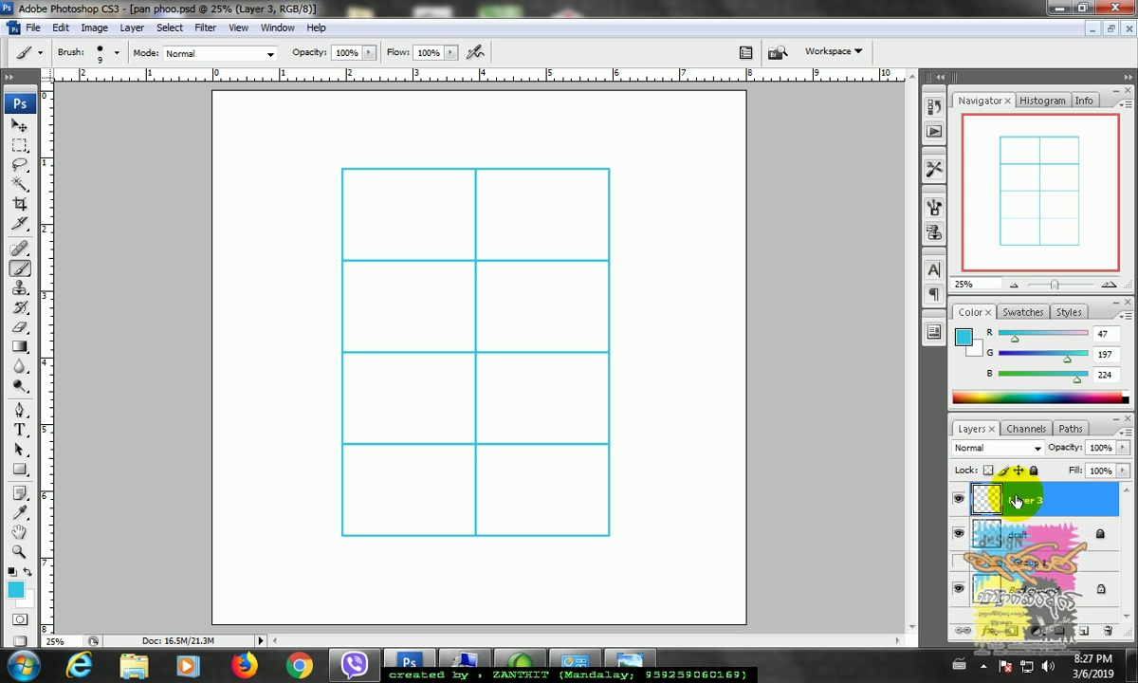
Draw a Pen path from the grid's top-middle, curving via the left edge to bottom-middle
click(19, 410)
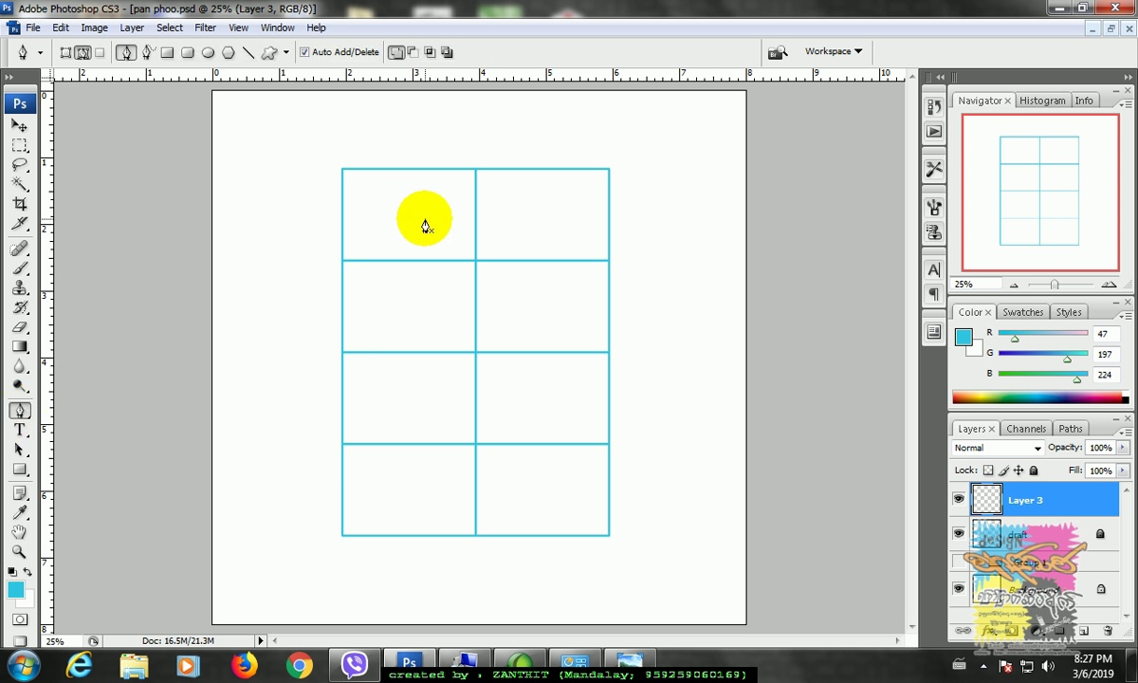
click(476, 170)
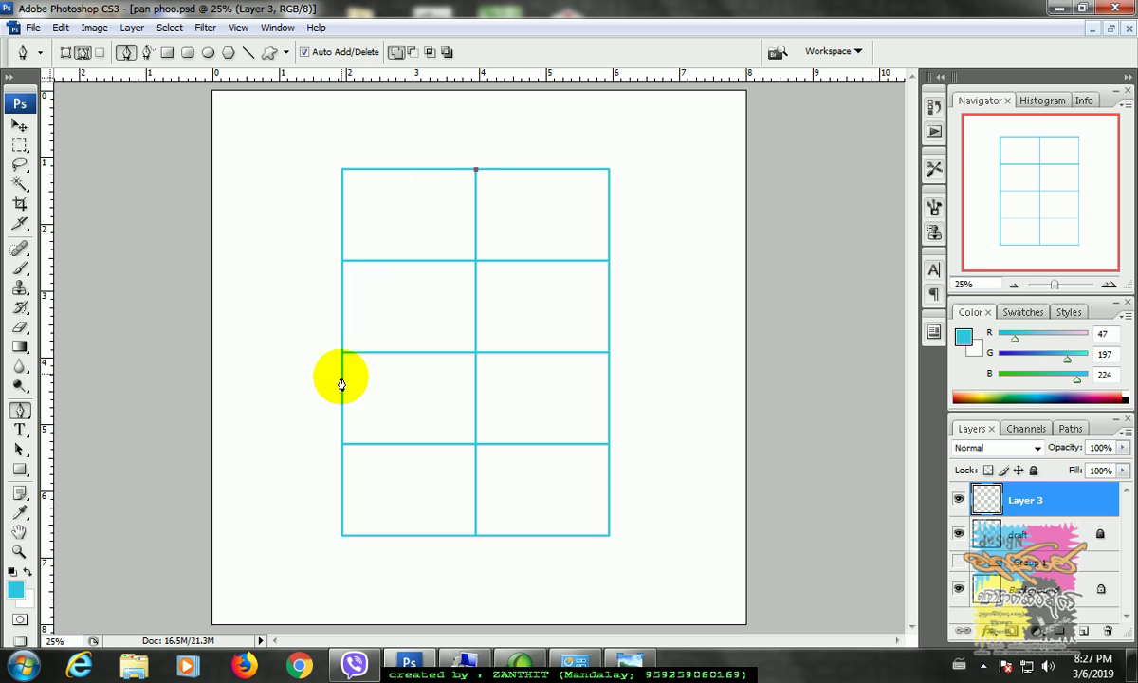
drag(343, 398, 342, 513)
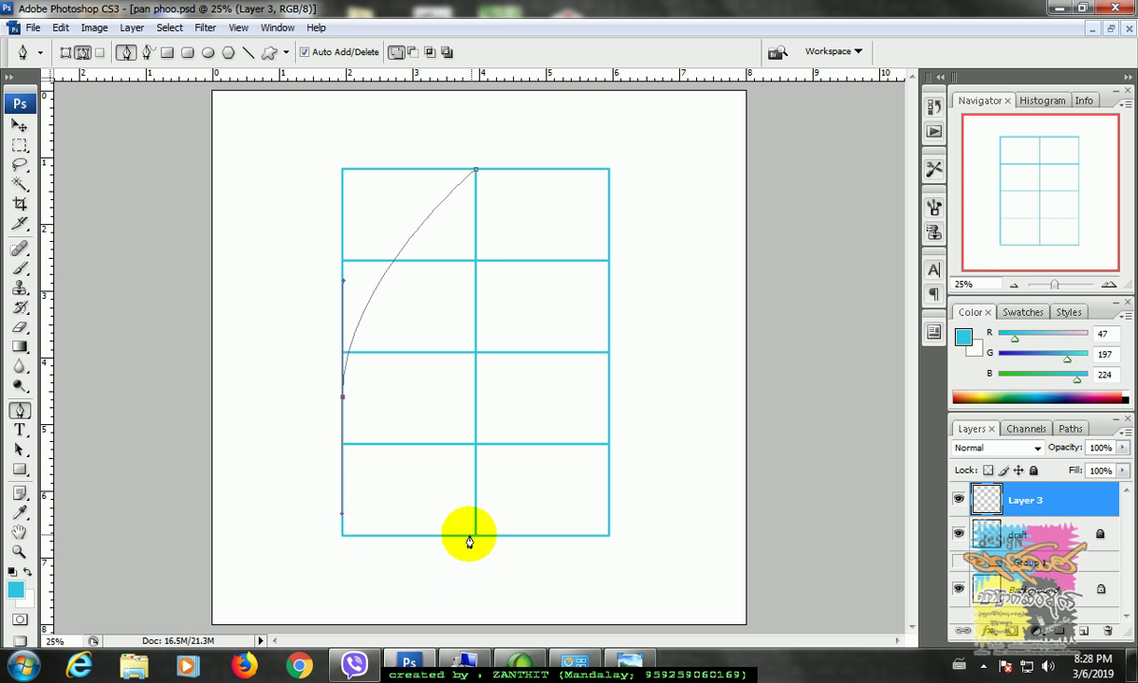
drag(459, 535, 502, 542)
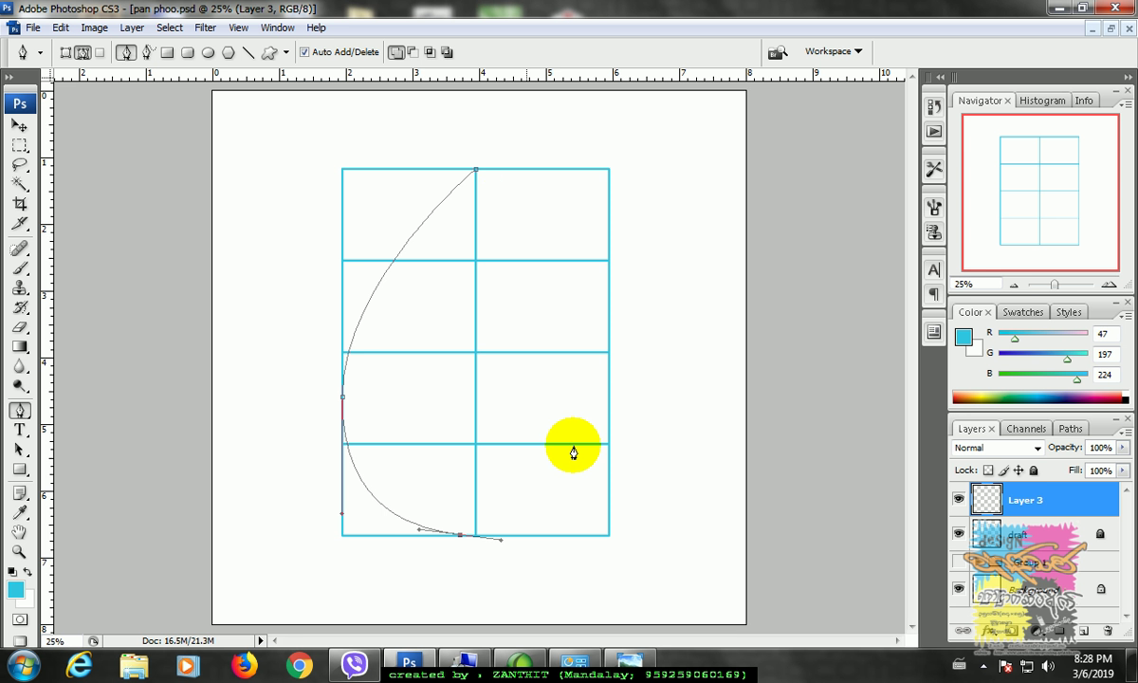
click(475, 537)
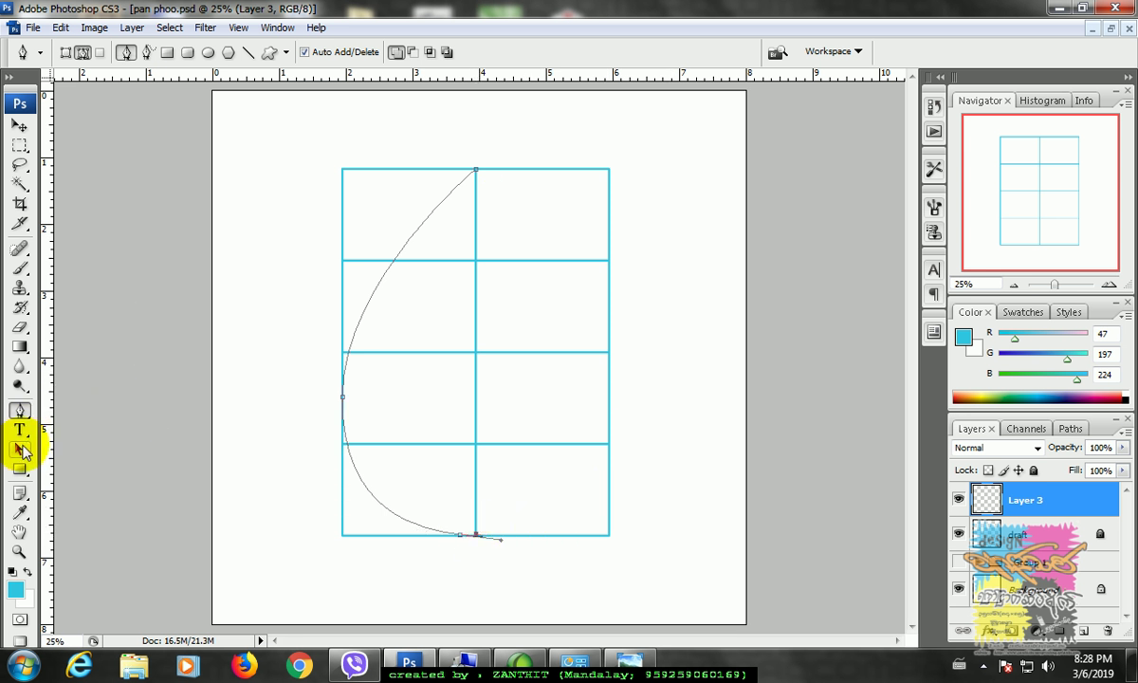
Reshape the curve near the bottom anchor and select the finished path
click(21, 450)
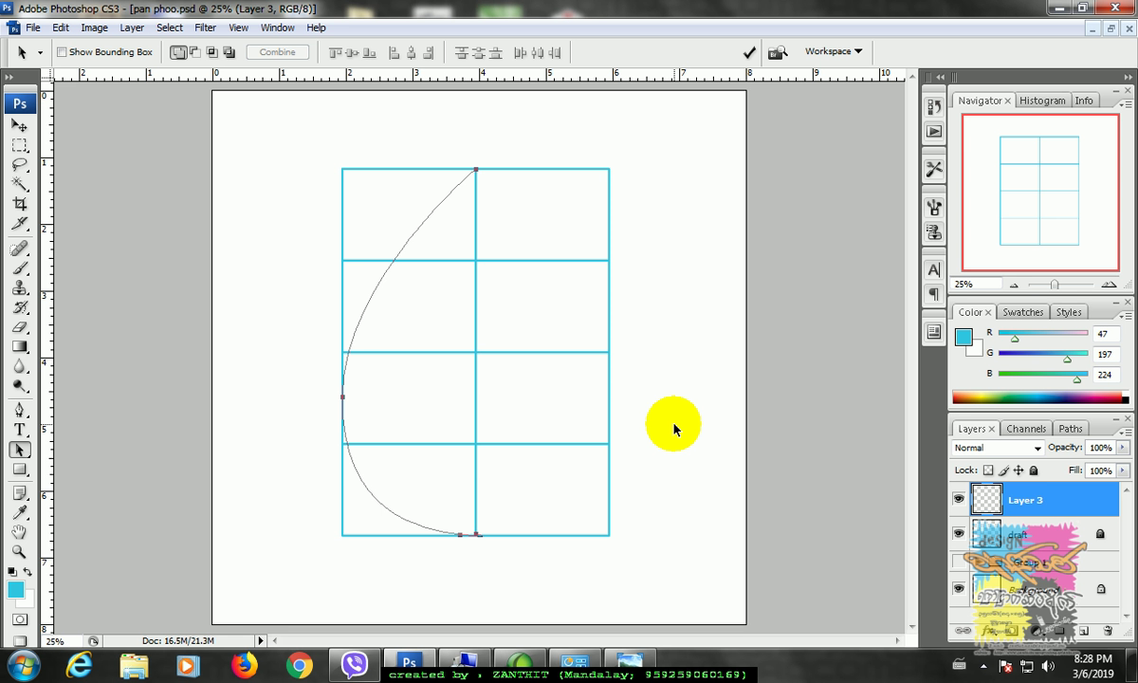
click(419, 228)
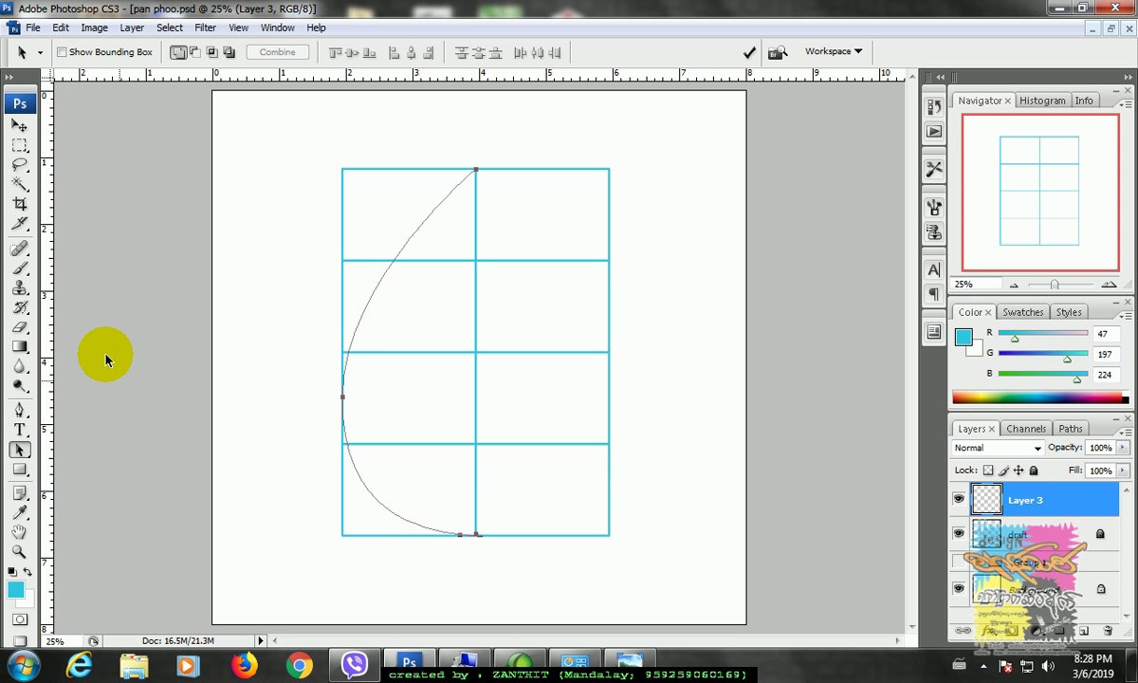
click(21, 414)
mouse_move(462, 542)
mouse_down()
mouse_move(398, 534)
mouse_move(475, 533)
mouse_up()
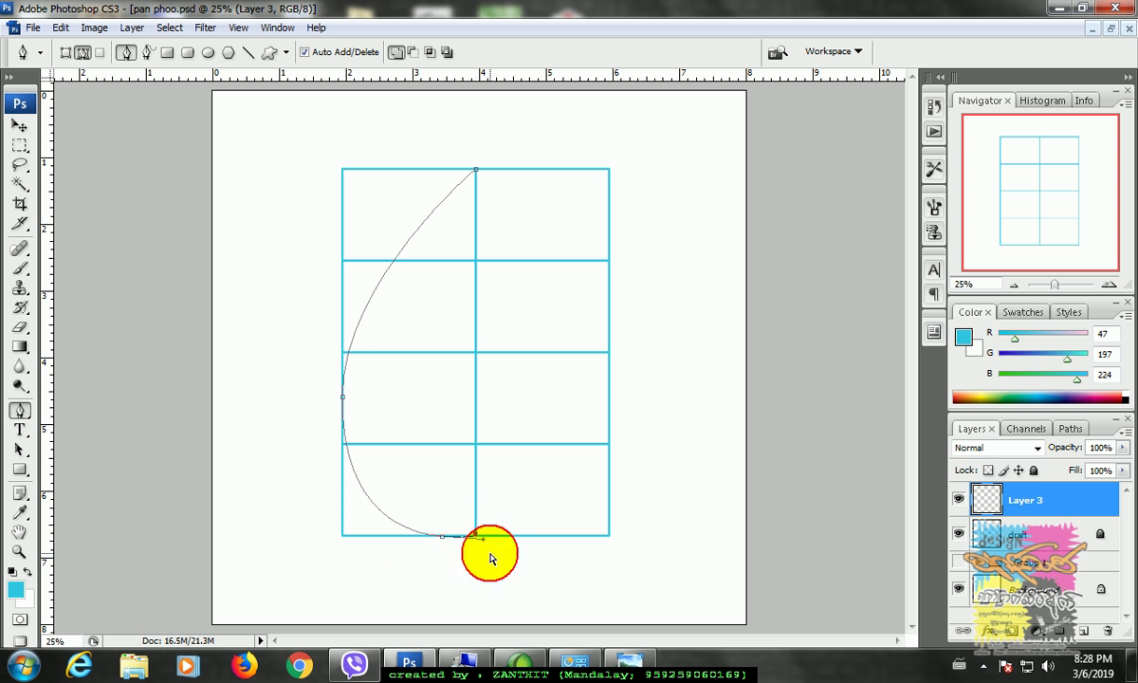
click(19, 449)
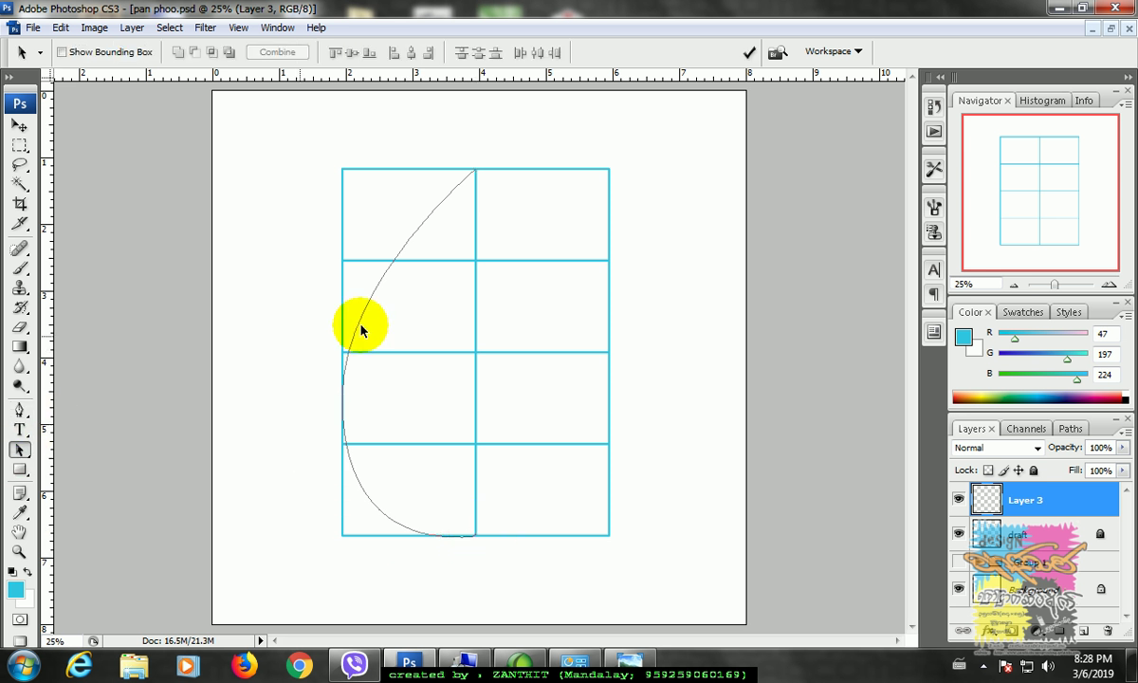
click(378, 289)
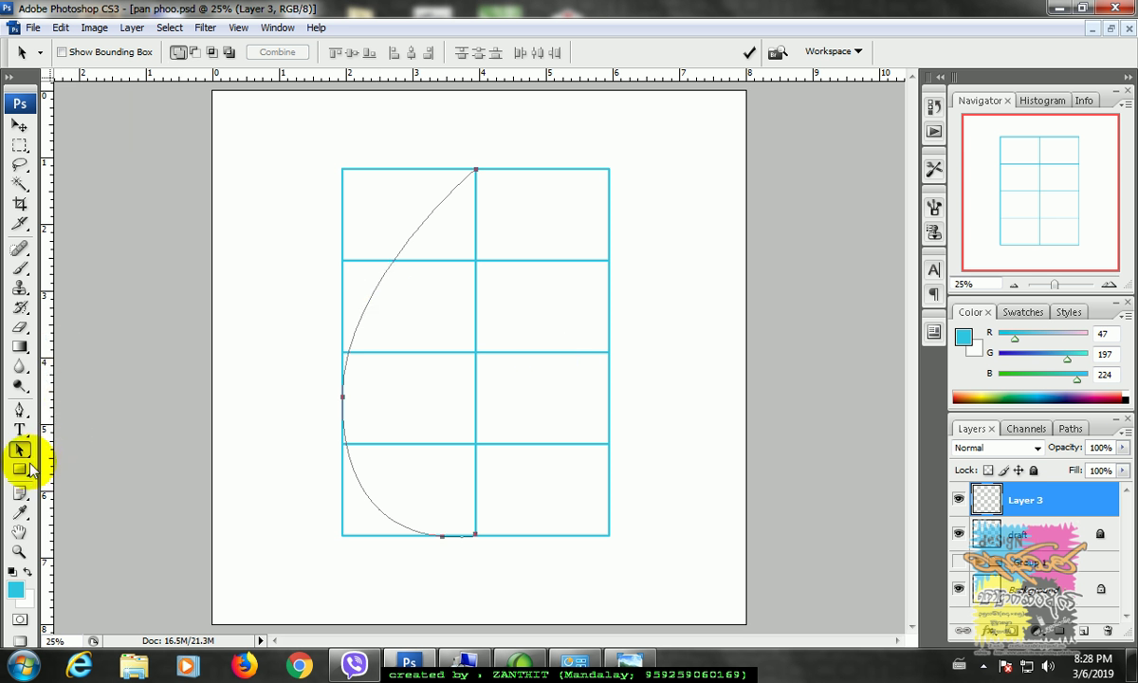
click(18, 269)
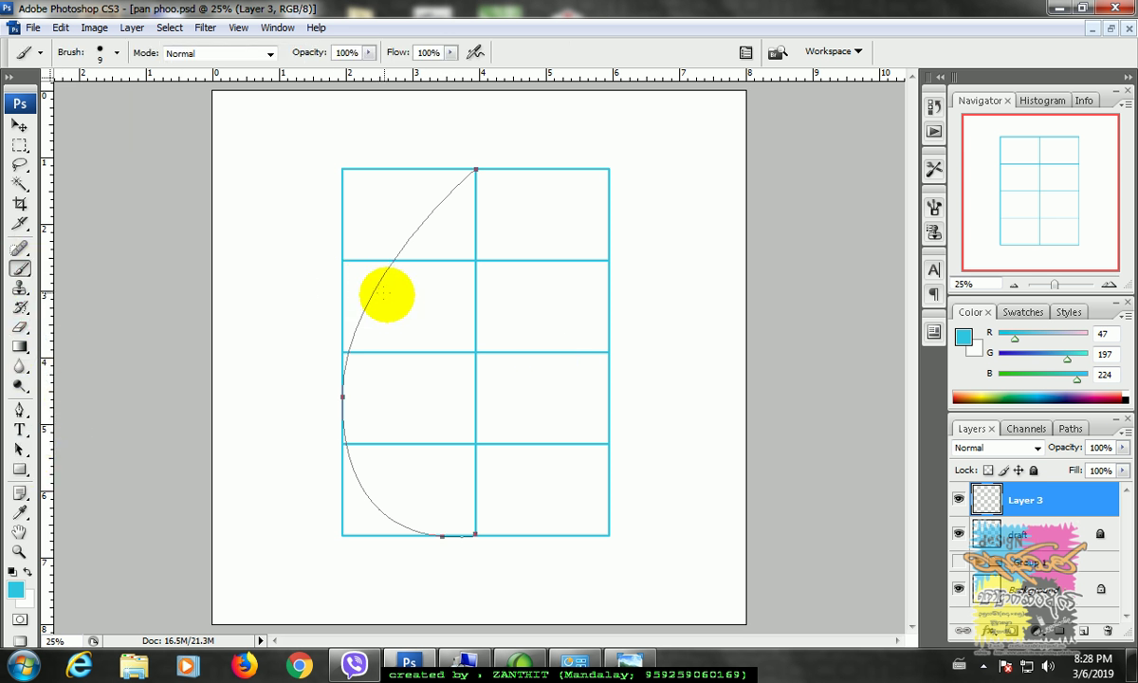
Enlarge the brush slightly and set the foreground colour to lavender e6c3ff
key(bracketright)
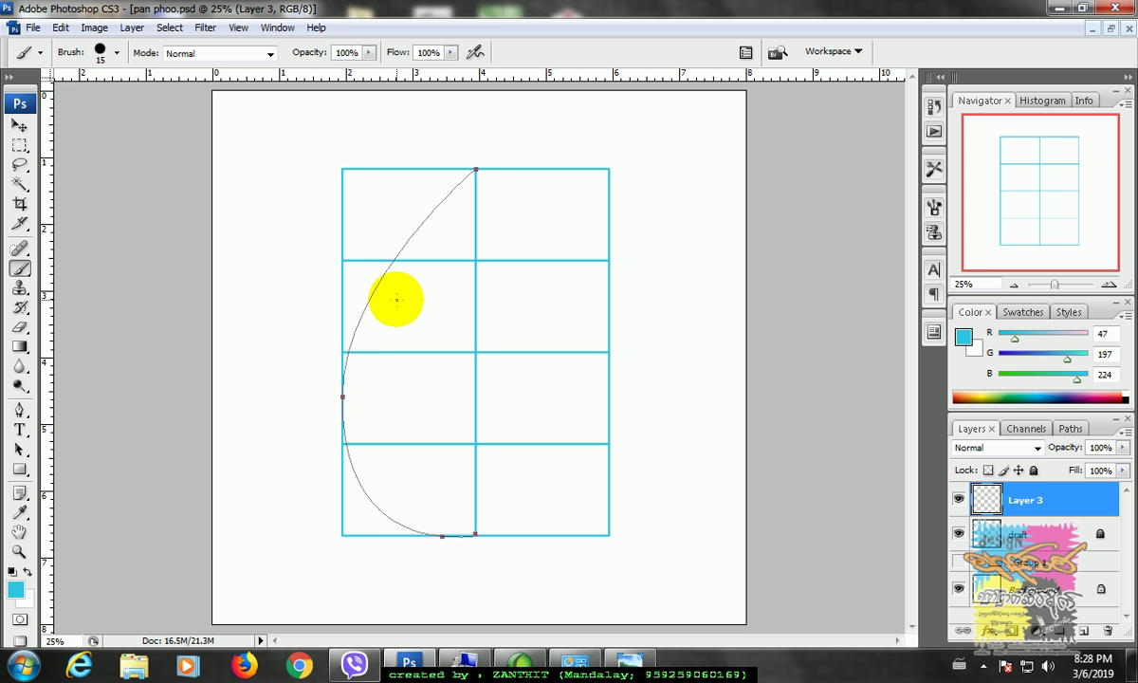
click(15, 589)
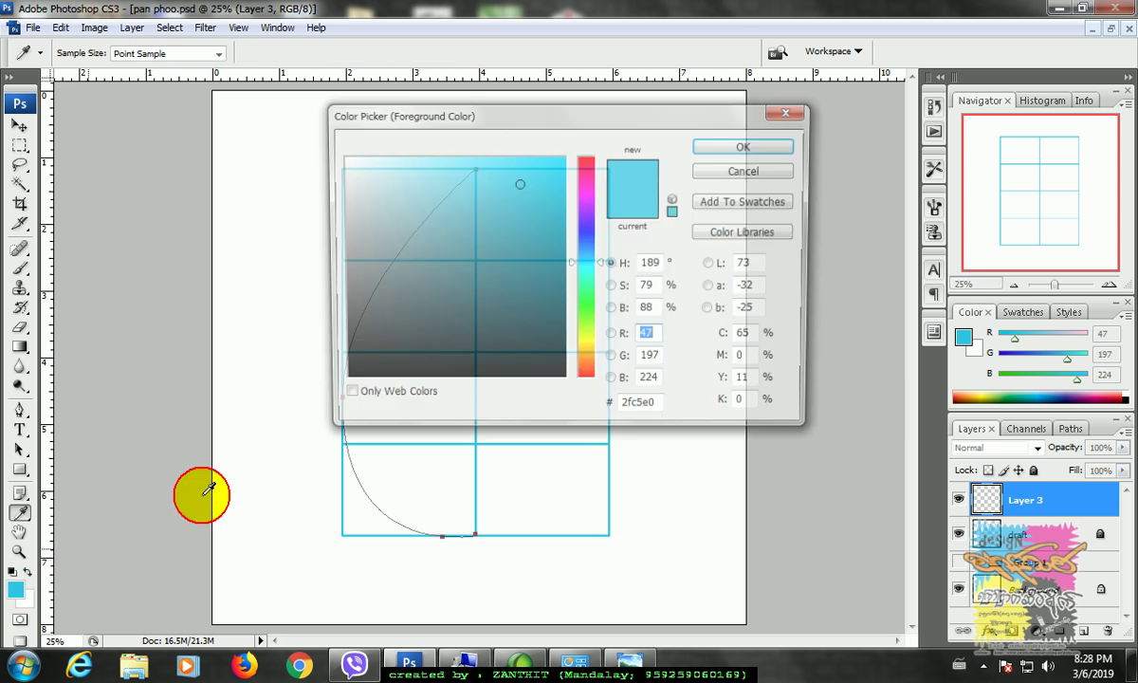
click(361, 247)
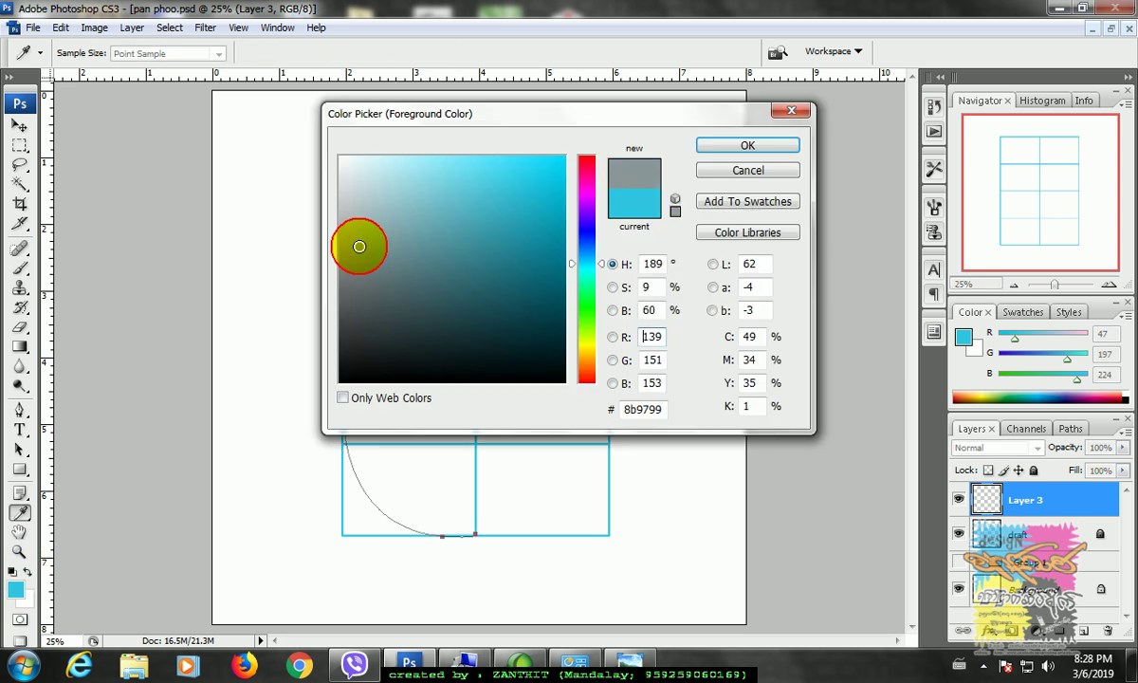
click(586, 213)
click(399, 160)
click(394, 156)
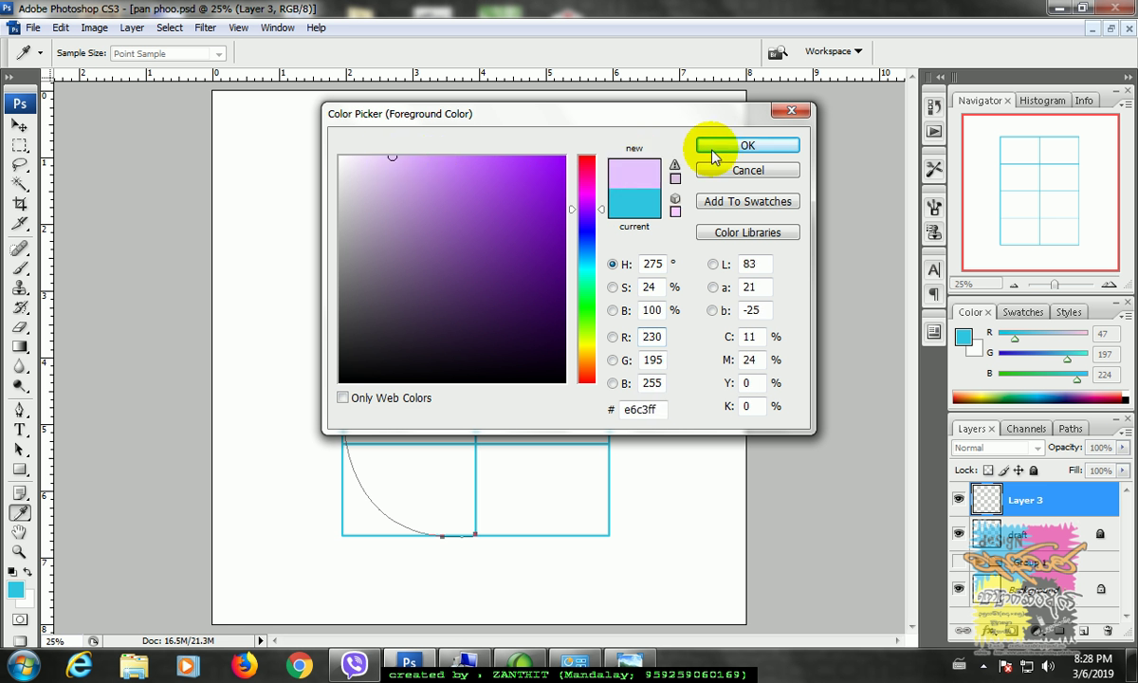
click(747, 145)
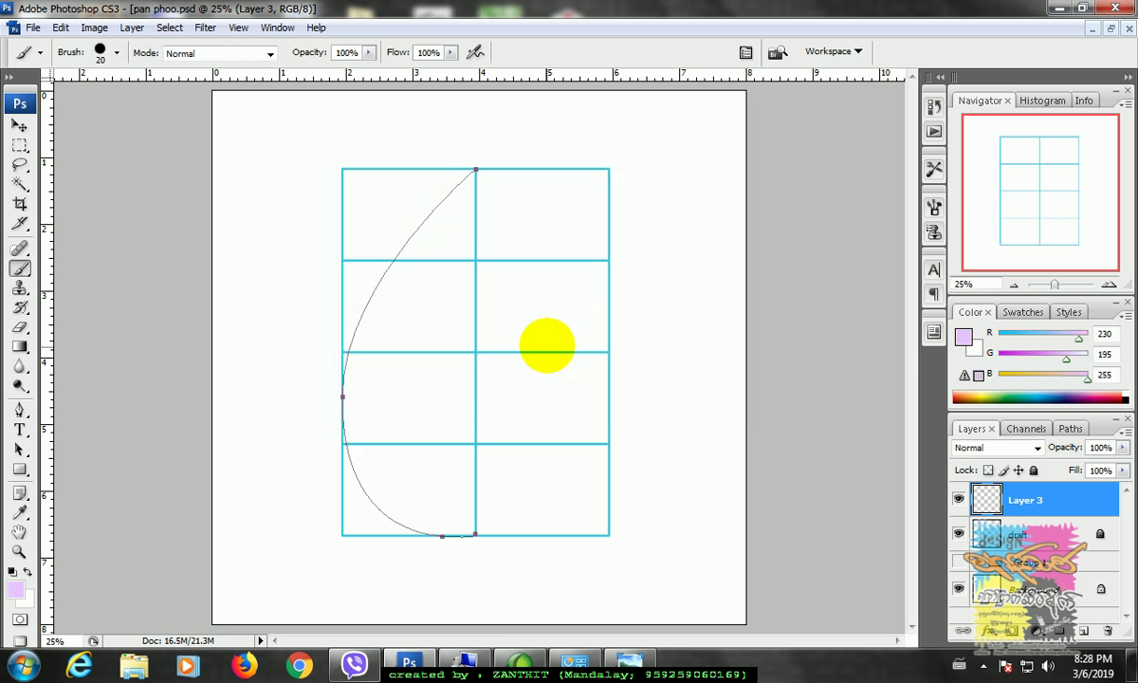
Stroke the curved path with the lavender brush and hide the path outline
key(Return)
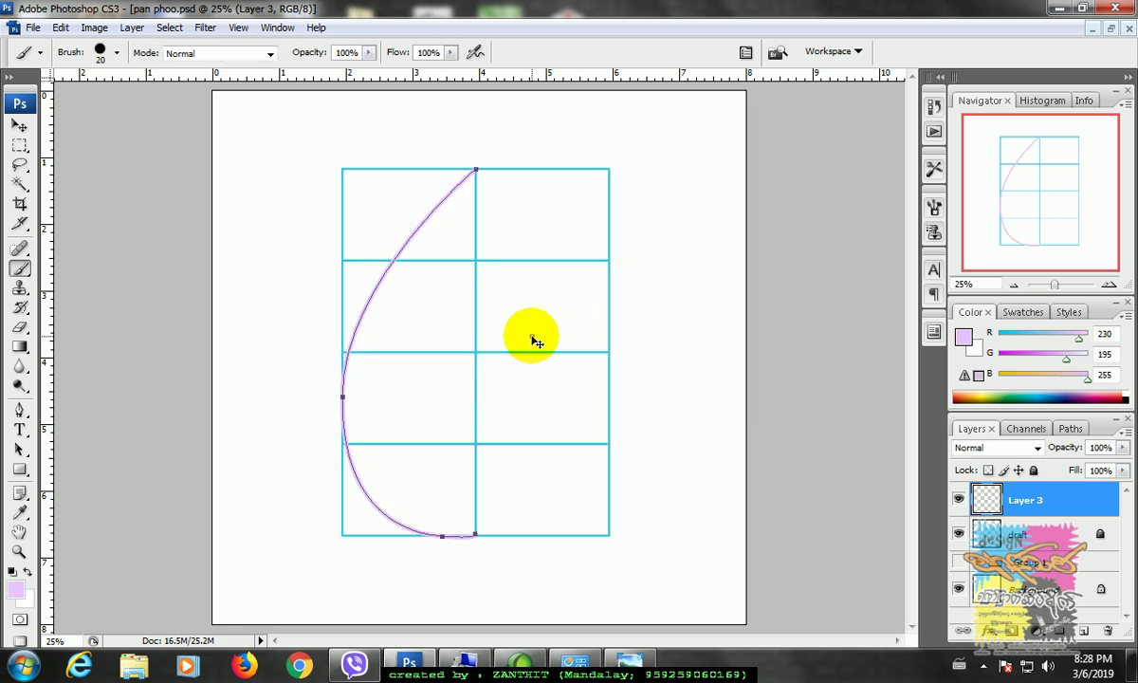
key(ctrl+z)
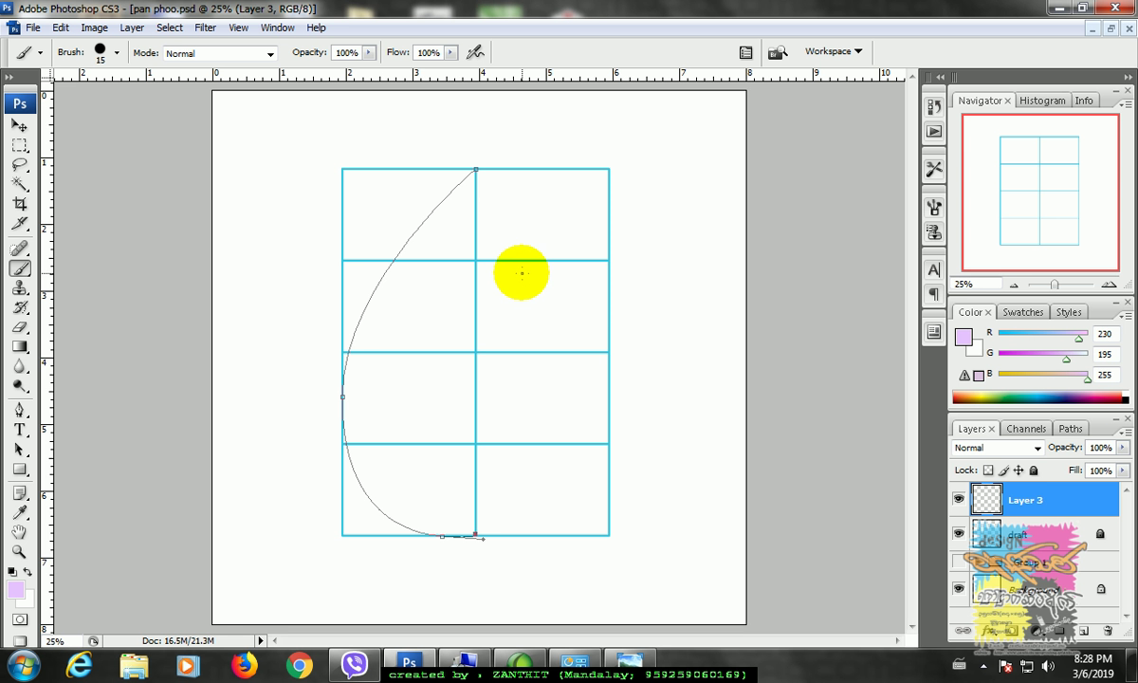
key(Return)
key(ctrl+h)
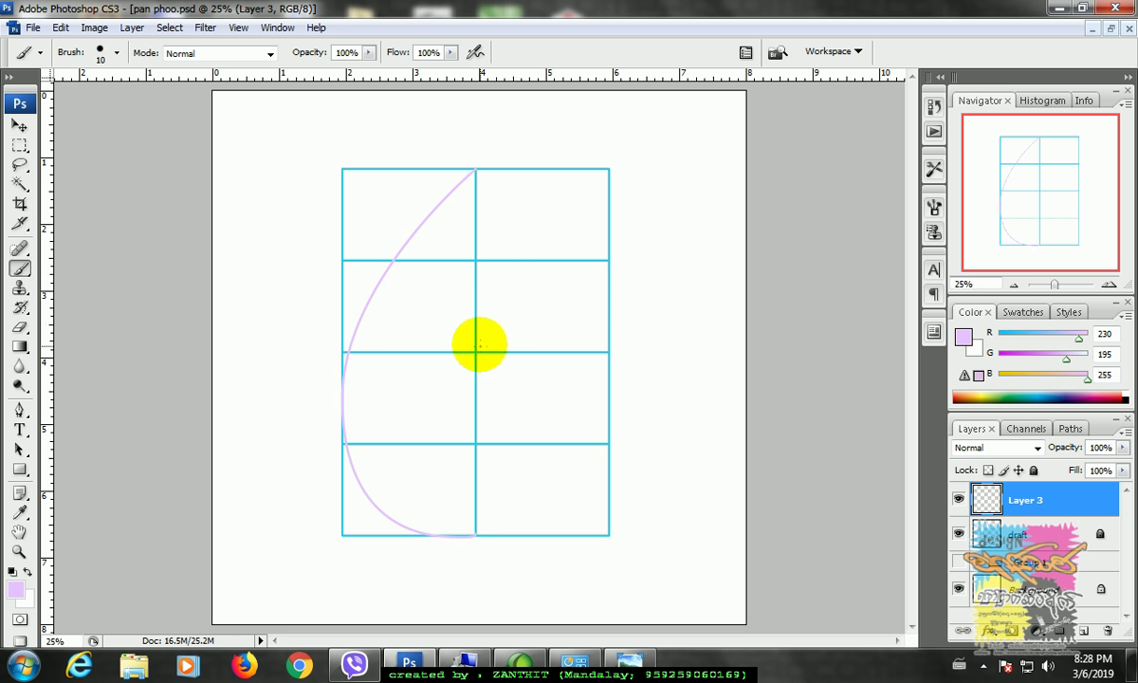